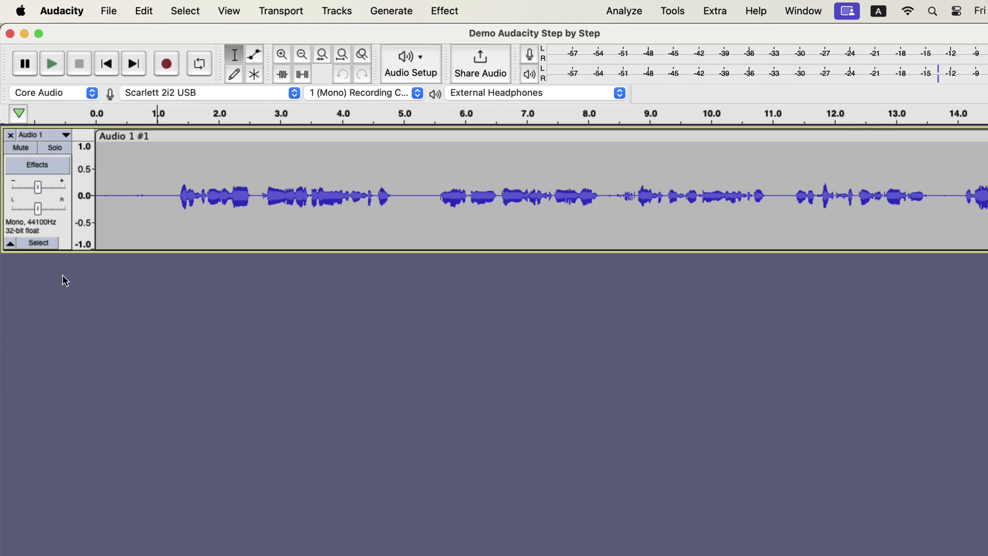
Play back the recording from about 5.1 s, 2.0 s and 7.6 s to locate the pauses
click(154, 192)
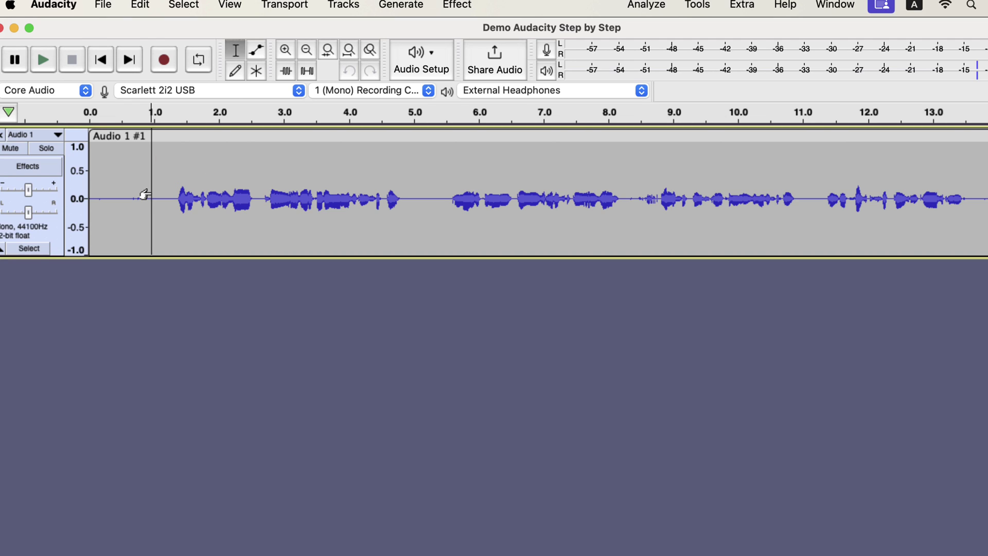
click(419, 196)
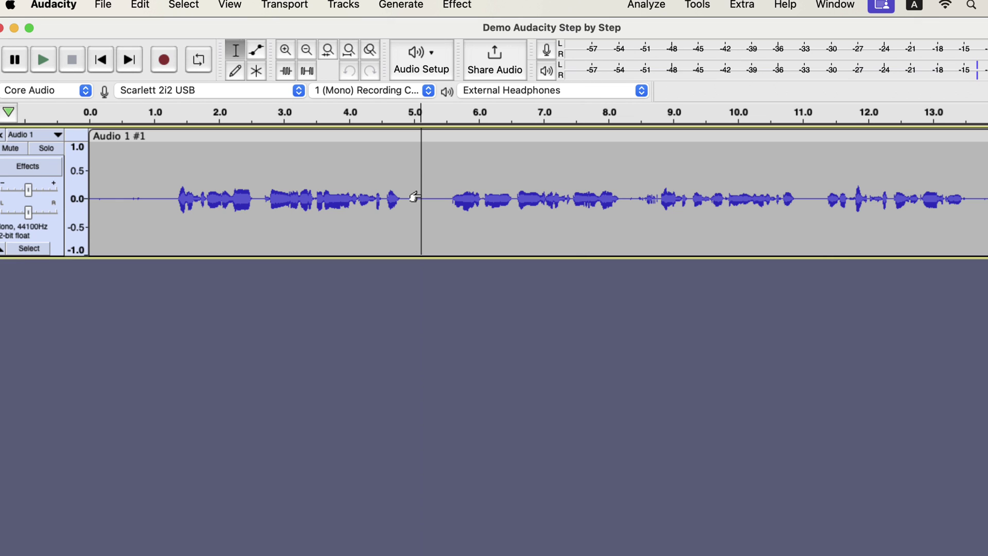
key(space)
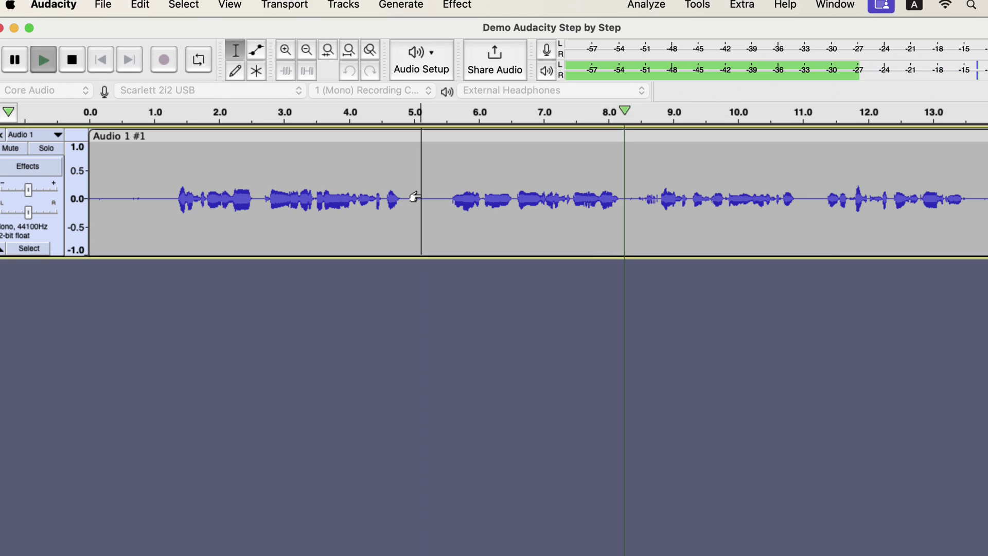
key(space)
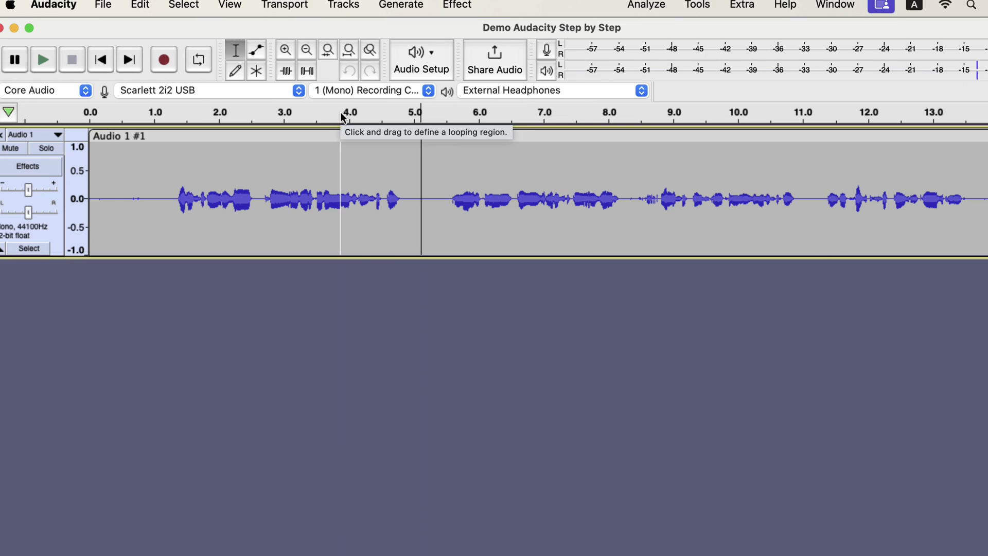
click(213, 114)
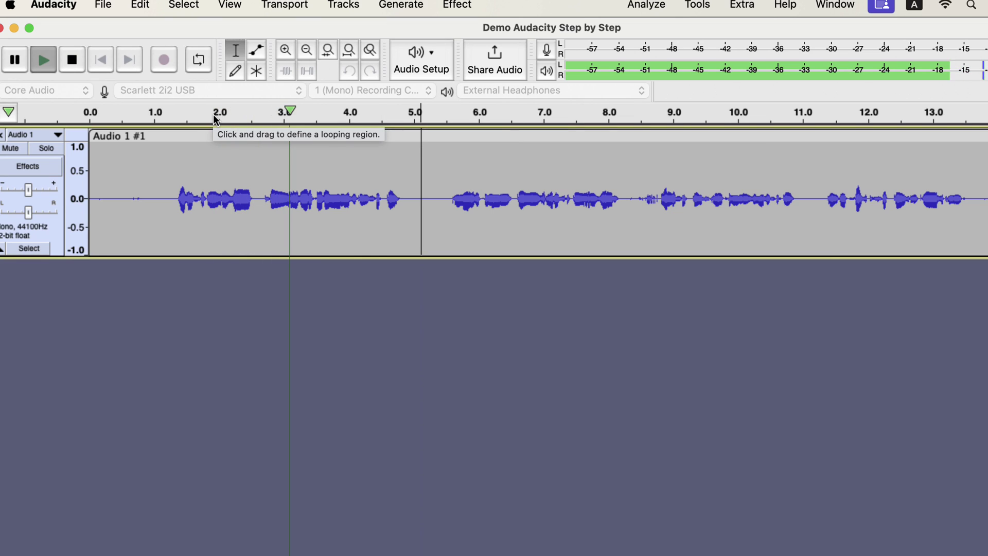
click(215, 119)
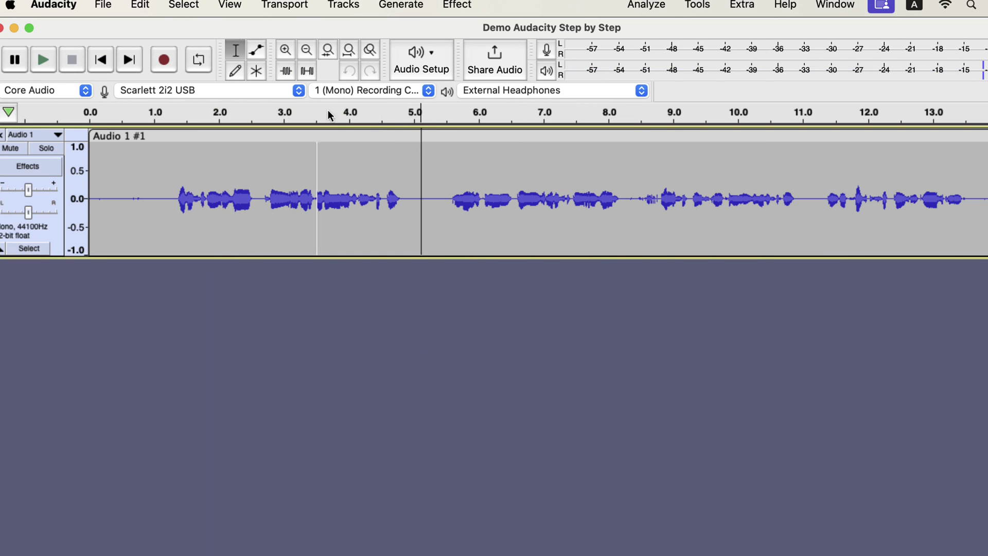
click(579, 115)
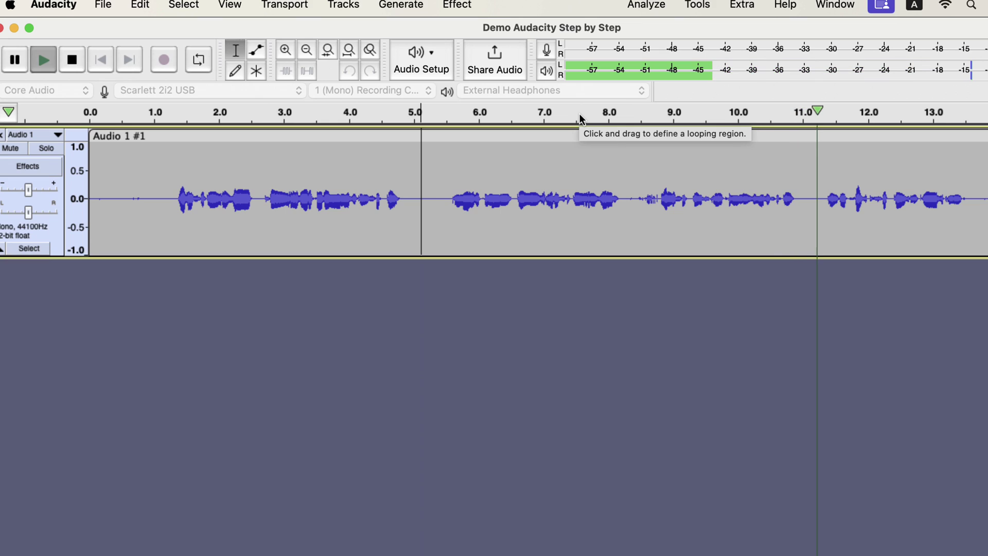
click(579, 114)
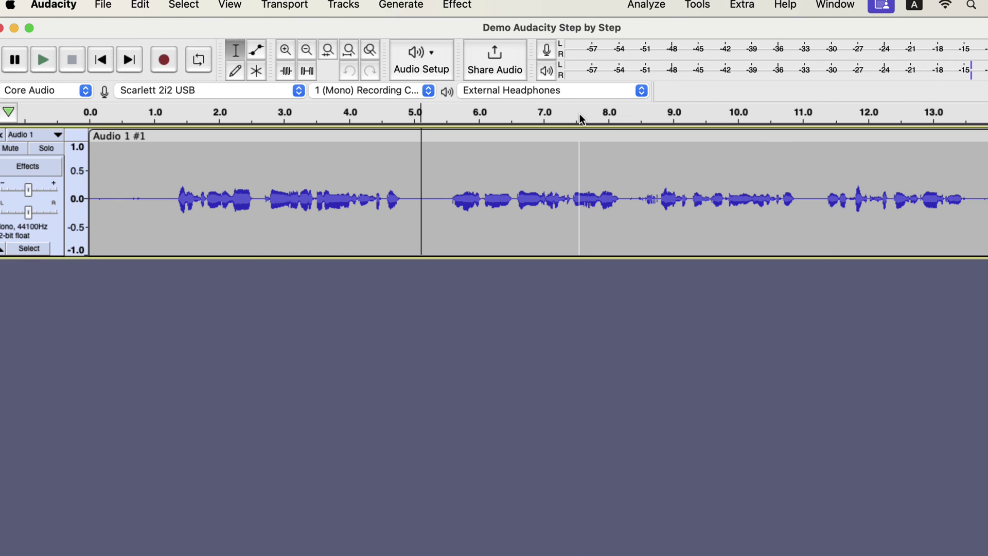
Delete the audio from 0.5 to 1.0 s and the opening 0.3 s of silence
click(120, 185)
drag(120, 185, 155, 232)
key(Delete)
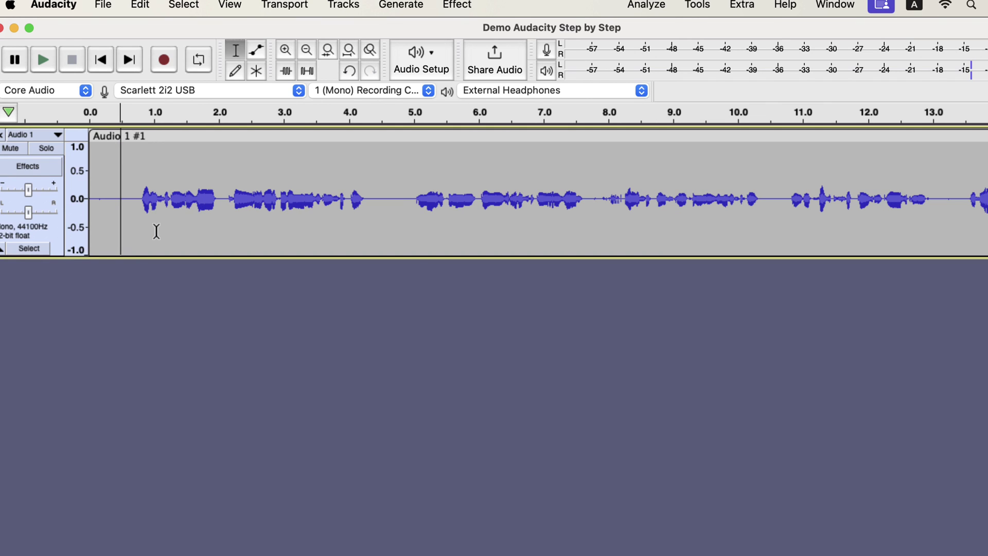
click(94, 198)
drag(100, 199, 112, 220)
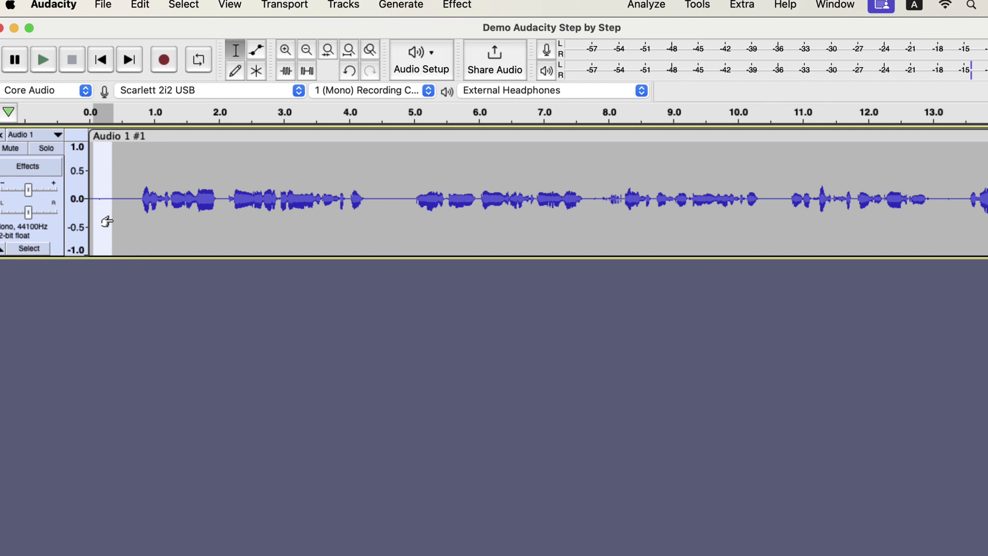
key(Delete)
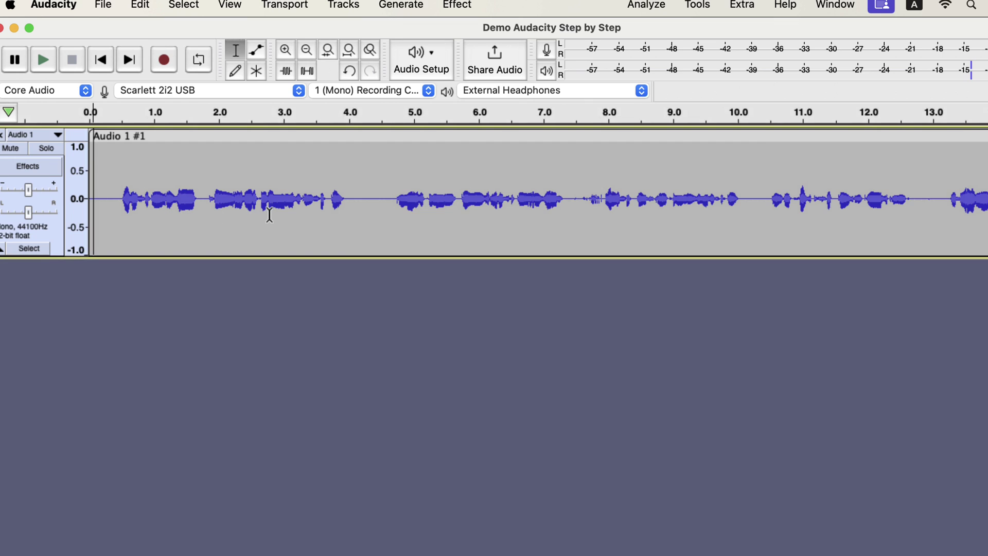
Delete the pause from 17.0 to 17.4 seconds using Edit > Delete
scroll(269, 212, right, 10)
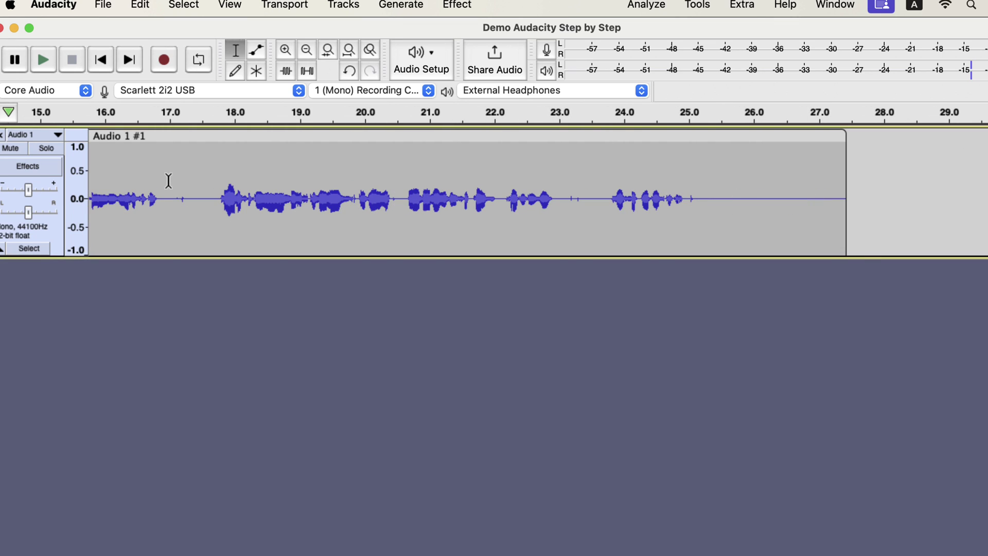
drag(168, 181, 199, 217)
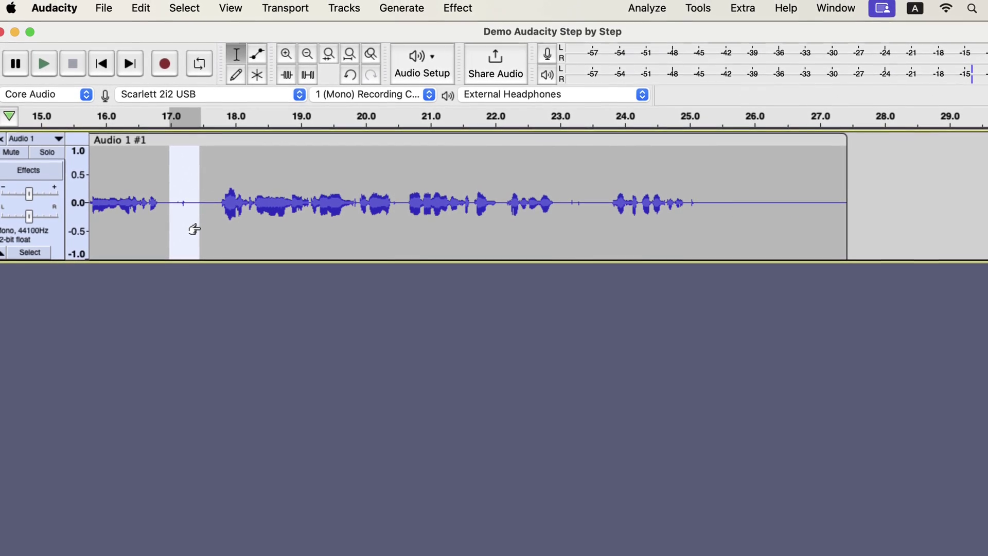
click(143, 13)
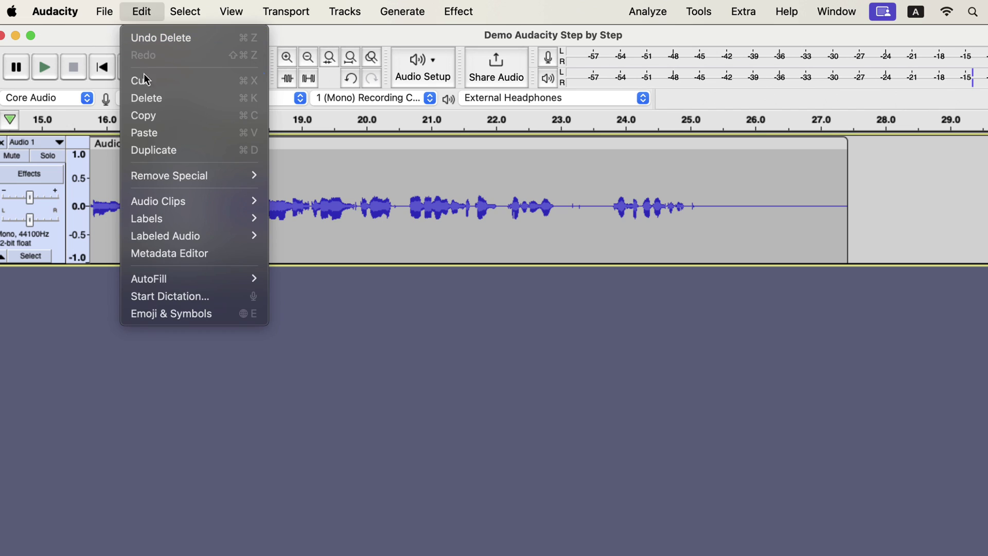
click(245, 101)
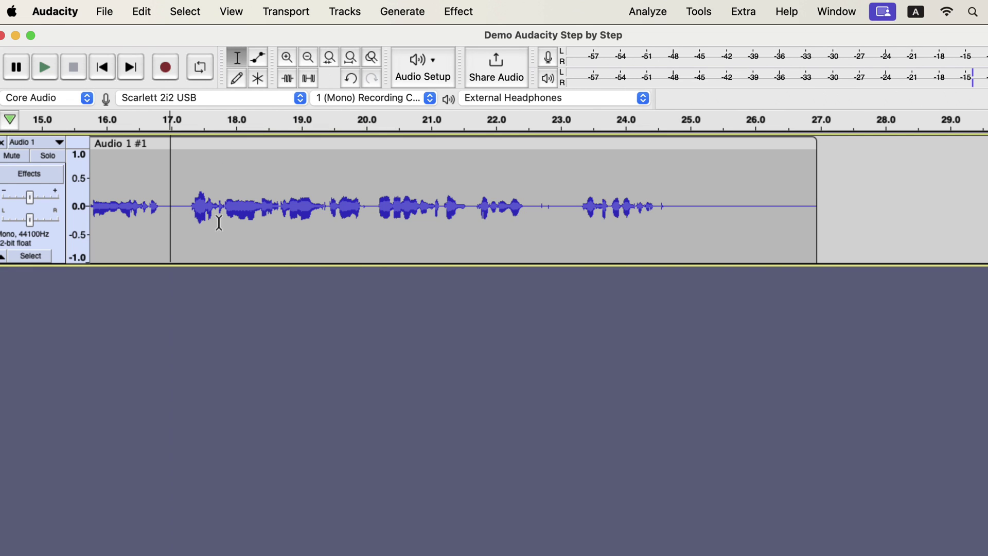
Copy the second of silence from 25–26 s and paste it at the track start
drag(691, 184, 754, 231)
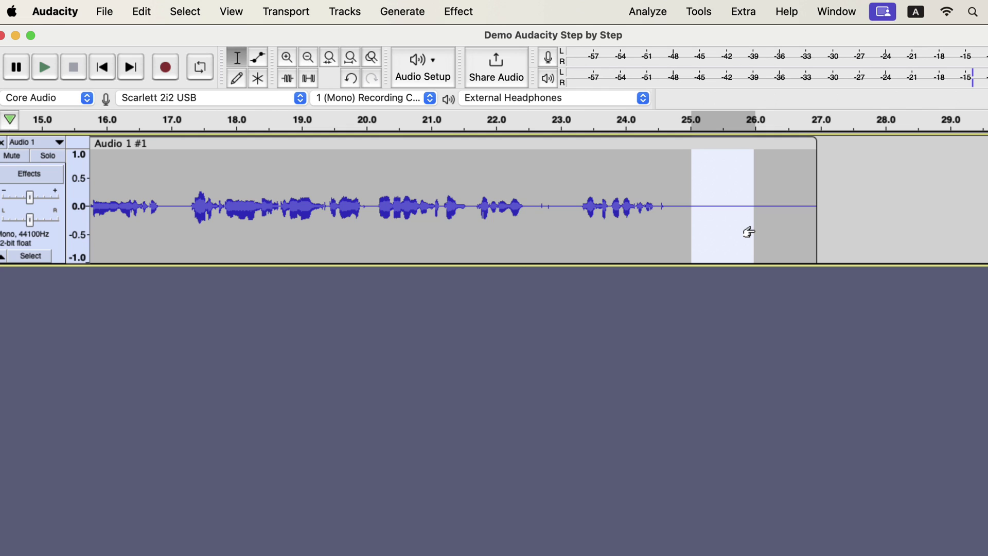
right_click(757, 236)
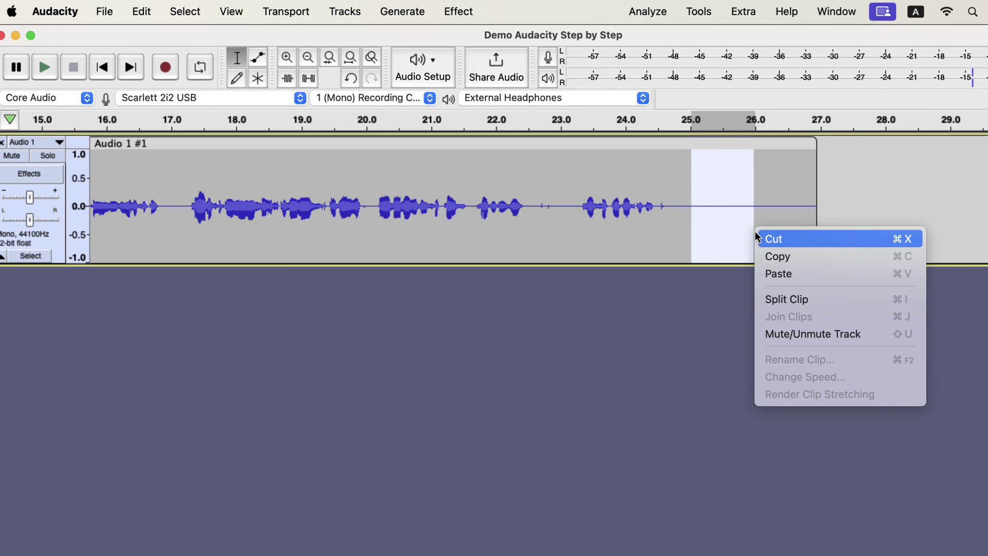
click(827, 262)
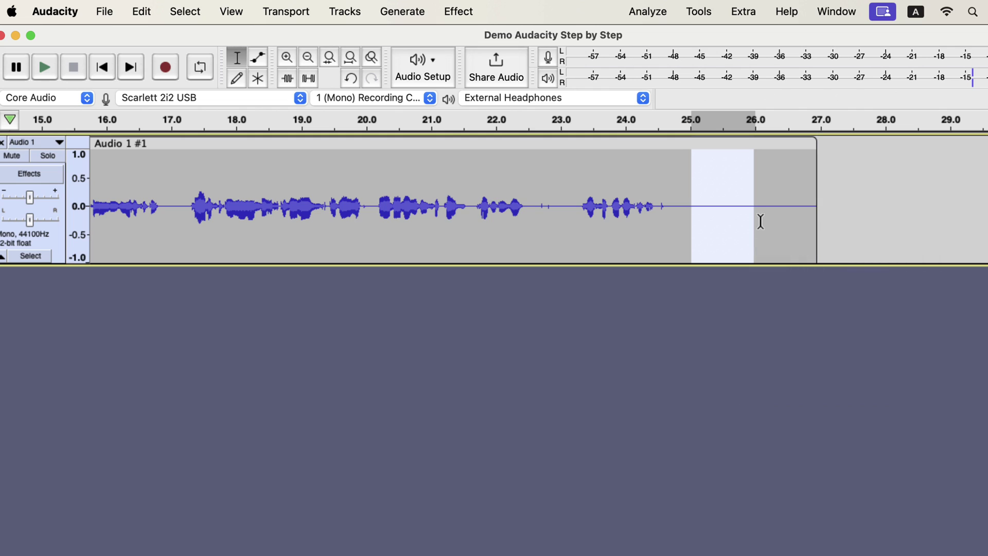
key(Home)
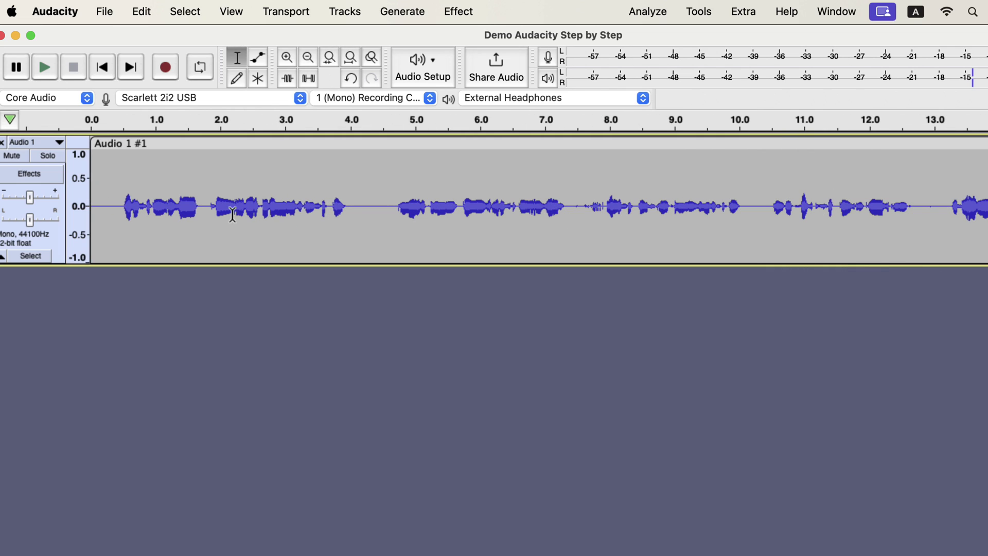
click(105, 200)
right_click(106, 205)
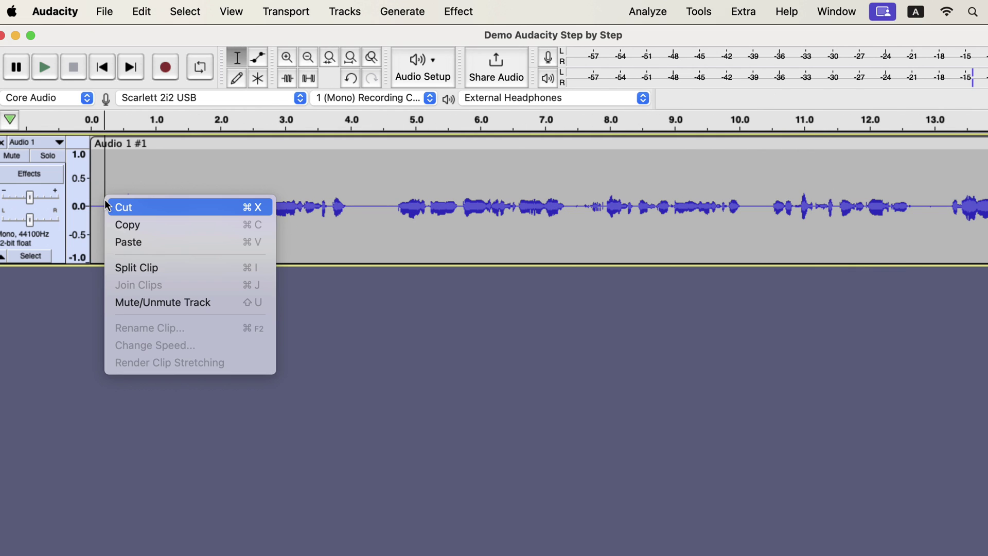
click(125, 242)
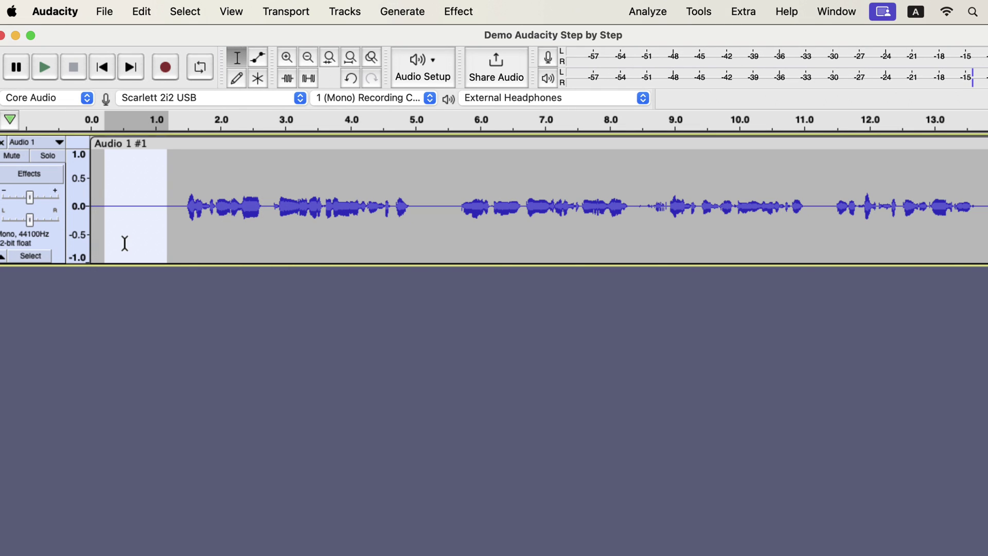
Copy the phrase from about 2.8–5.0 s and paste it at 11.2 s
drag(271, 193, 418, 213)
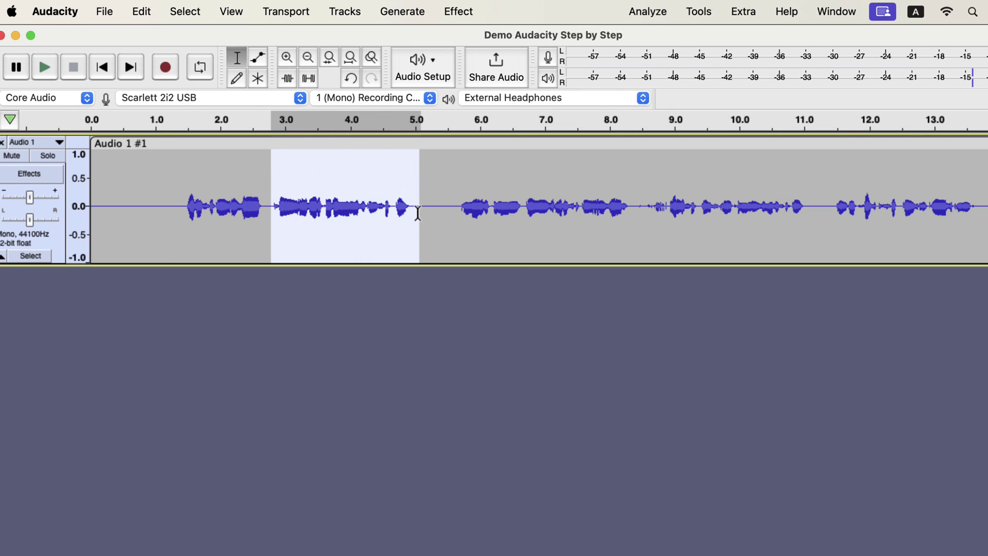
right_click(391, 204)
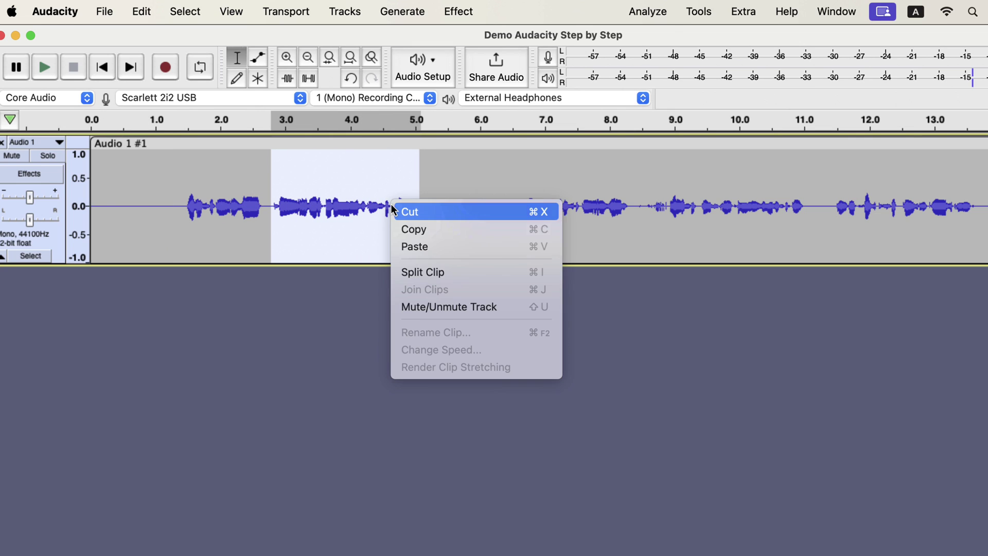
click(413, 234)
click(817, 200)
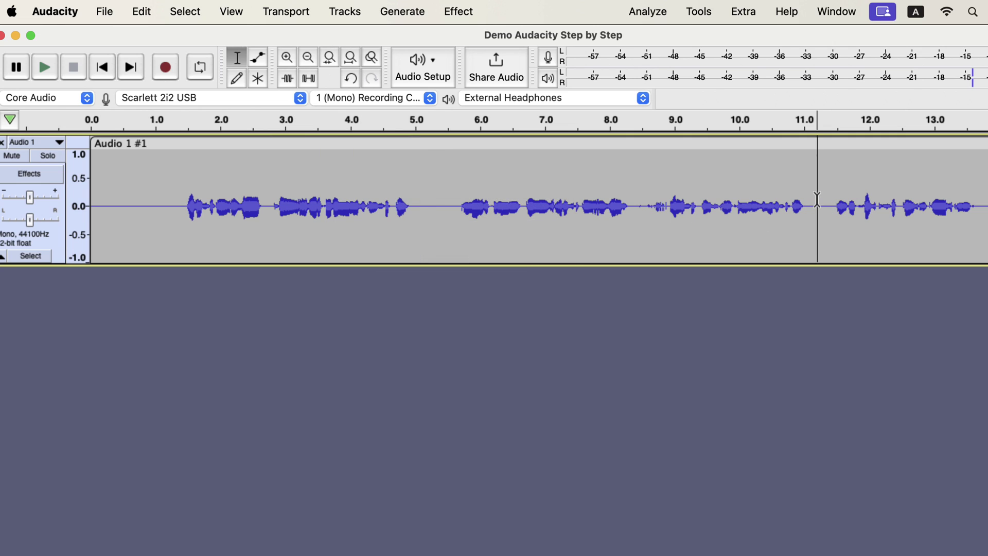
right_click(817, 200)
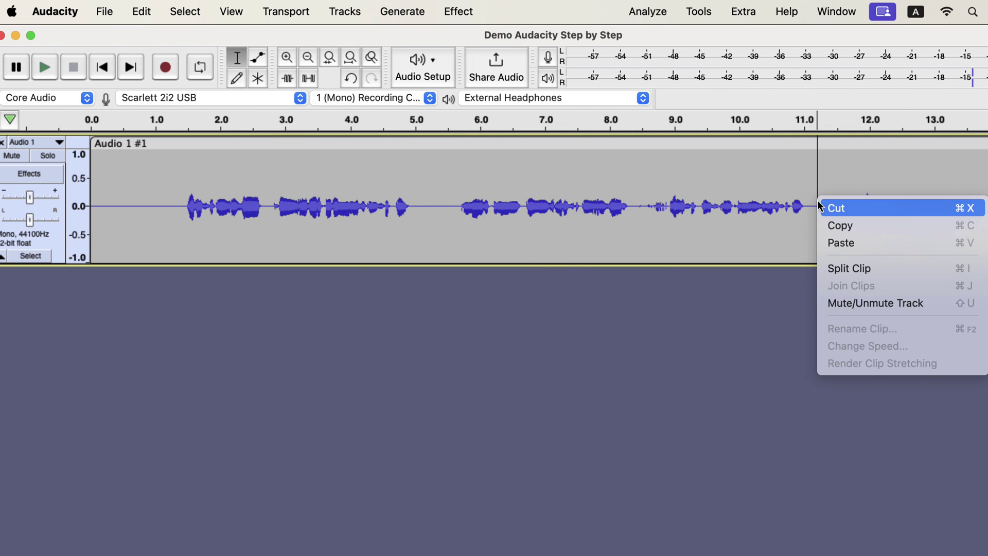
click(835, 244)
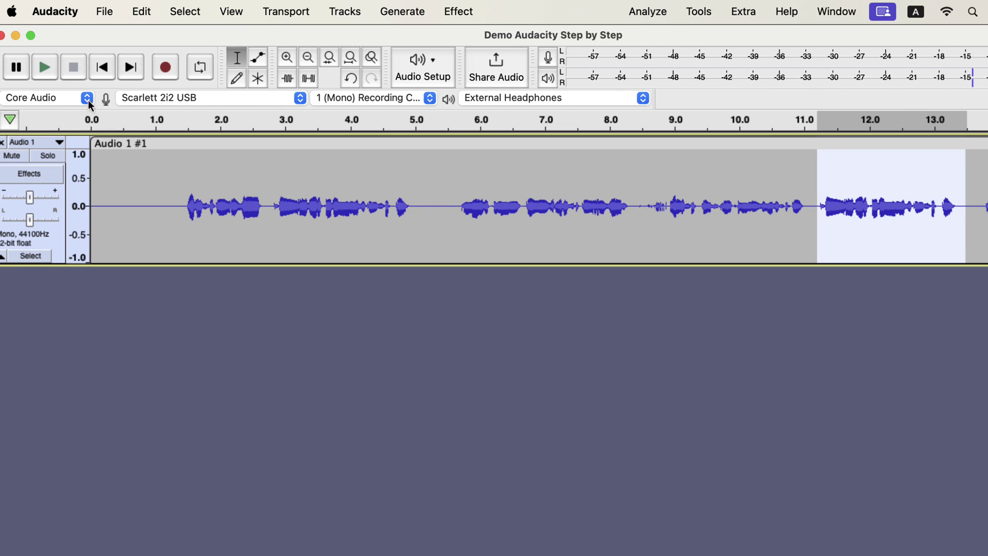
Turn on 'Always paste audio as new clips' in Tracks Behaviors preferences and save
click(54, 12)
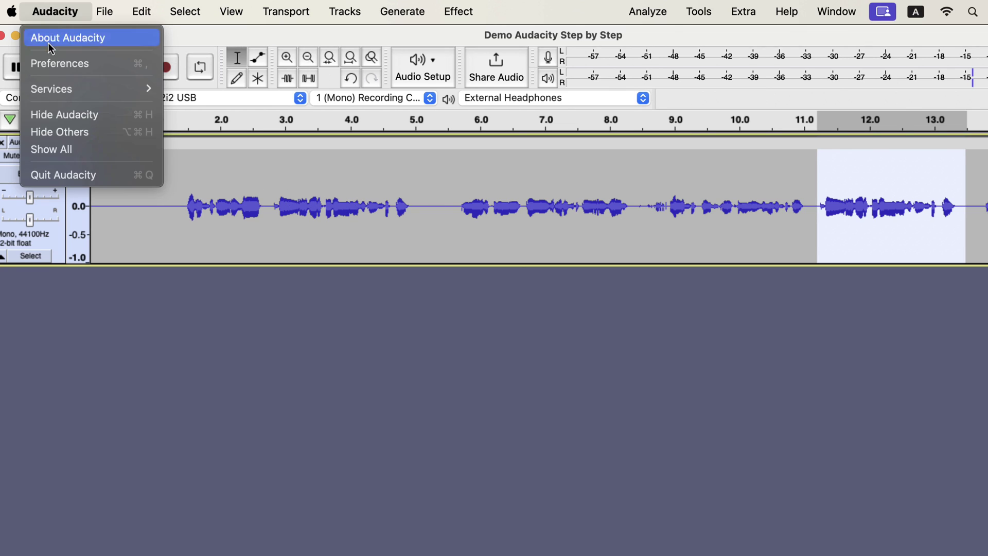
click(54, 66)
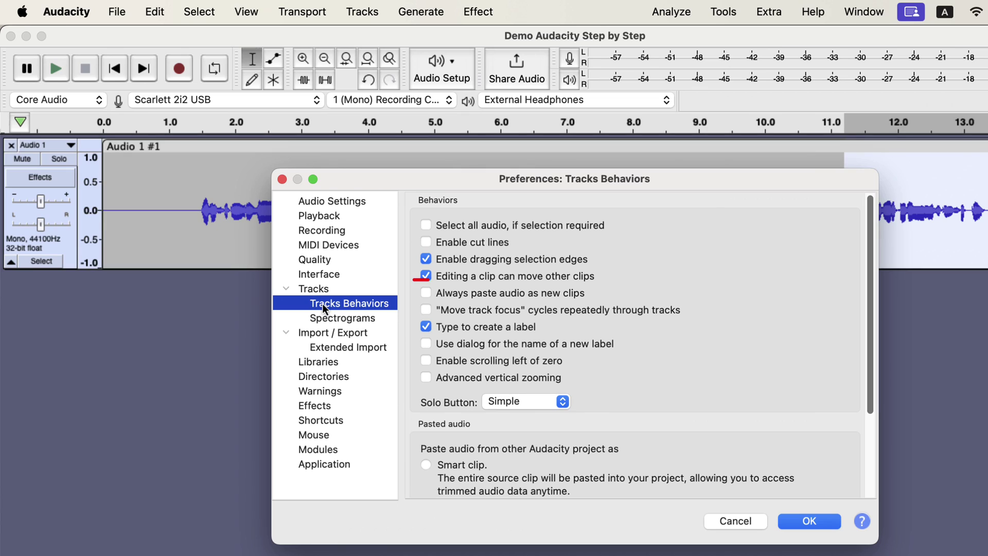
click(426, 293)
click(805, 521)
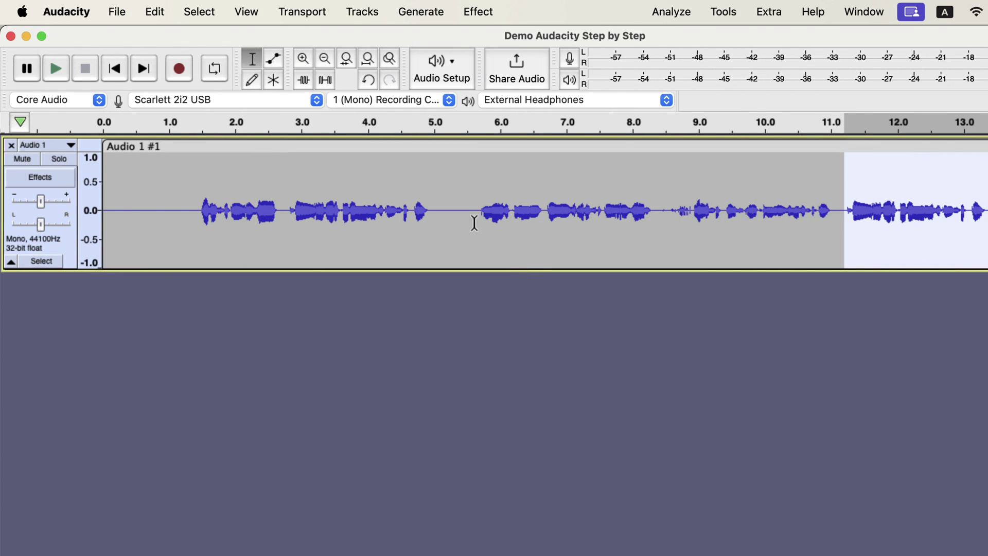
Paste the copied audio as a new clip at 5.4 s, shifting clips right to open gaps
click(462, 211)
right_click(461, 208)
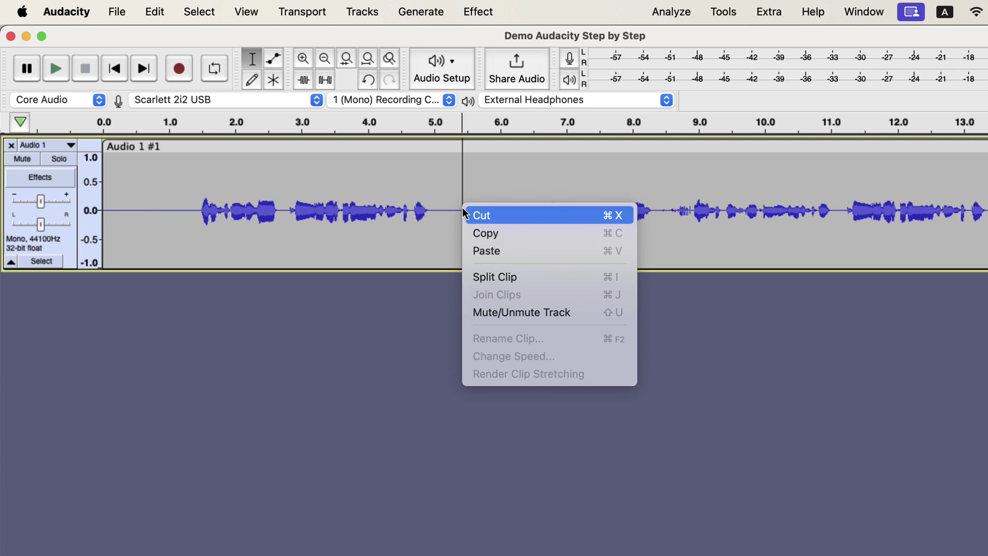
click(483, 256)
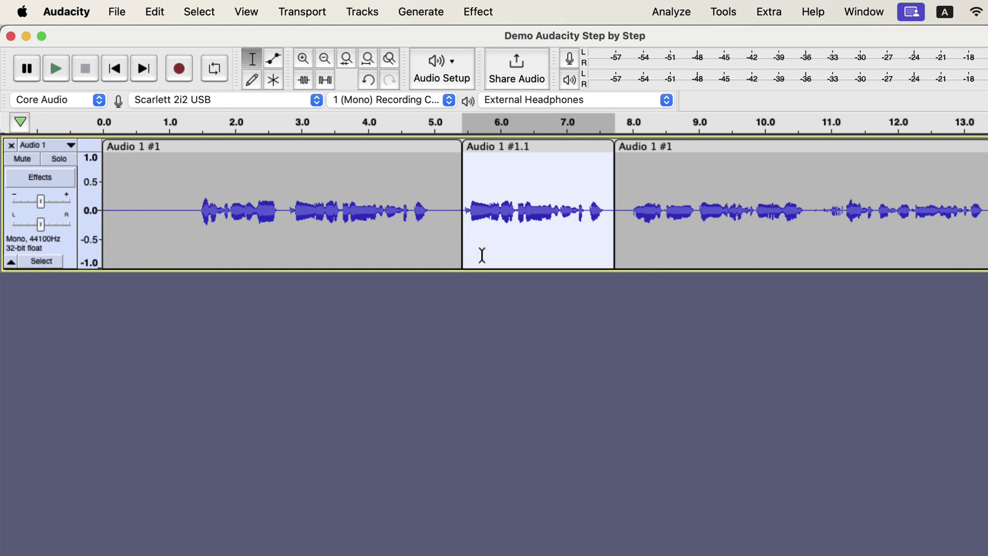
click(532, 203)
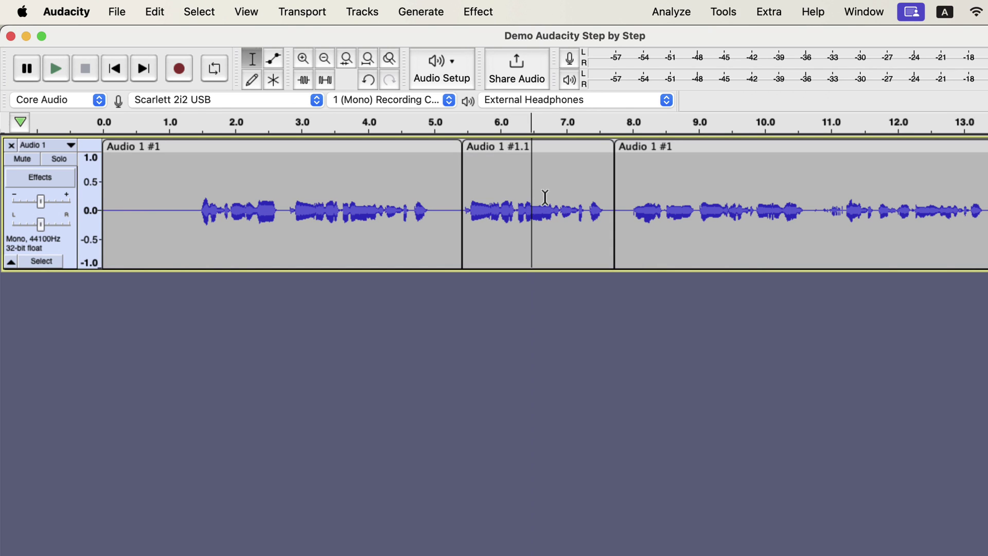
drag(667, 148, 728, 148)
drag(562, 148, 595, 149)
Paste another copy as a new clip at about 14.3 seconds
scroll(585, 212, right, 10)
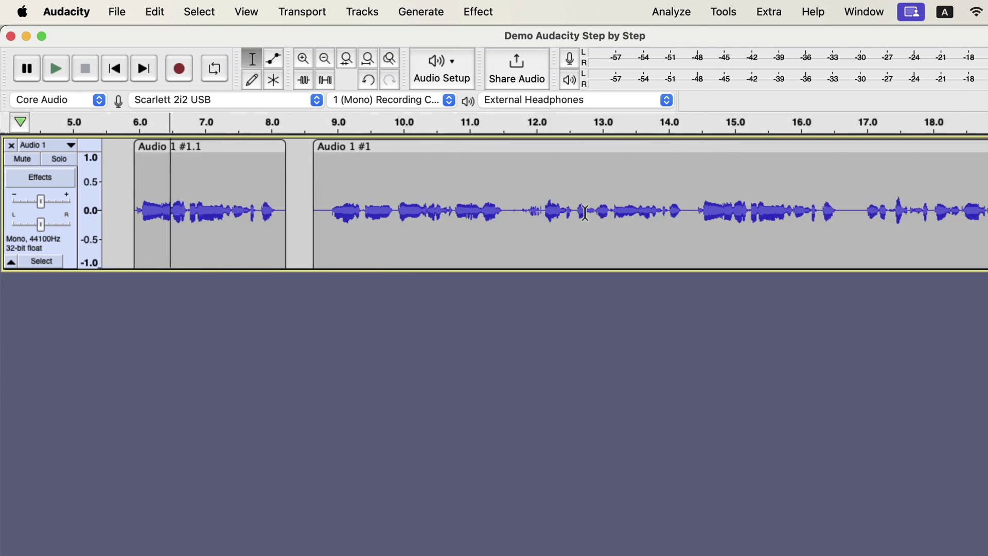
right_click(629, 204)
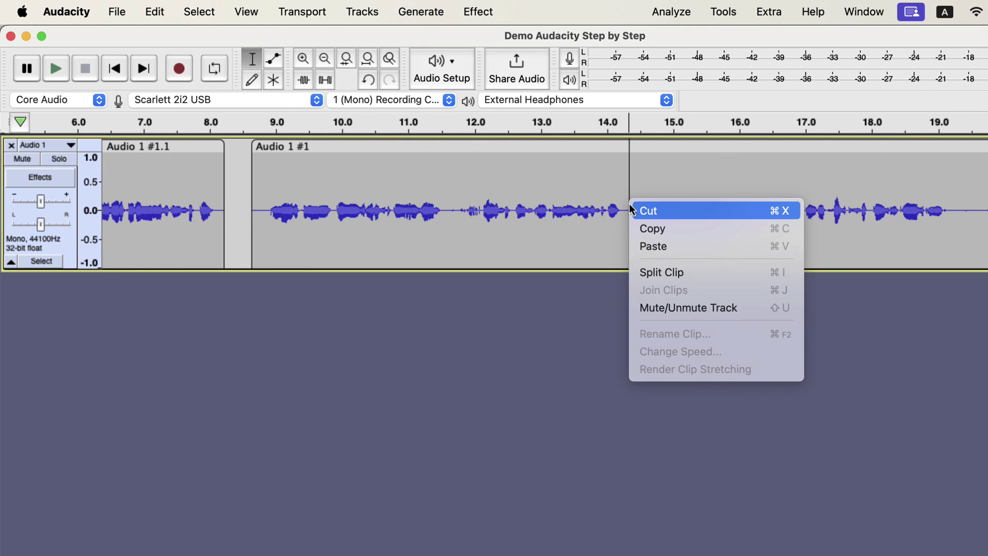
click(654, 246)
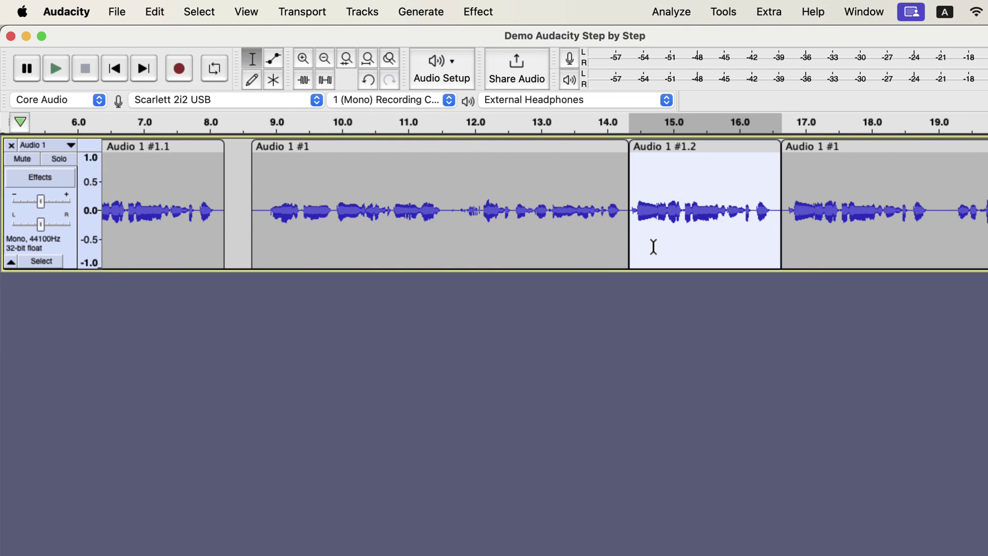
click(653, 247)
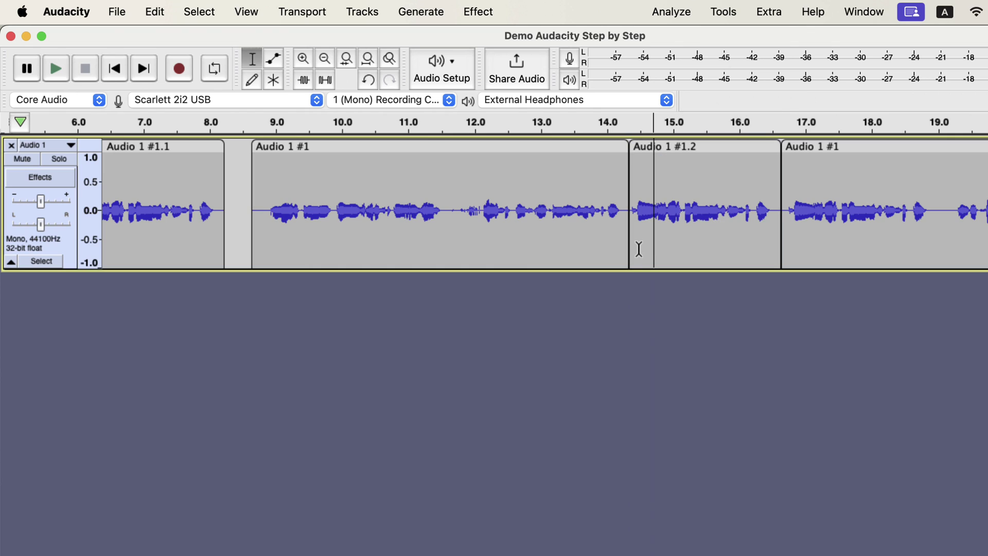
scroll(638, 249, left, 6)
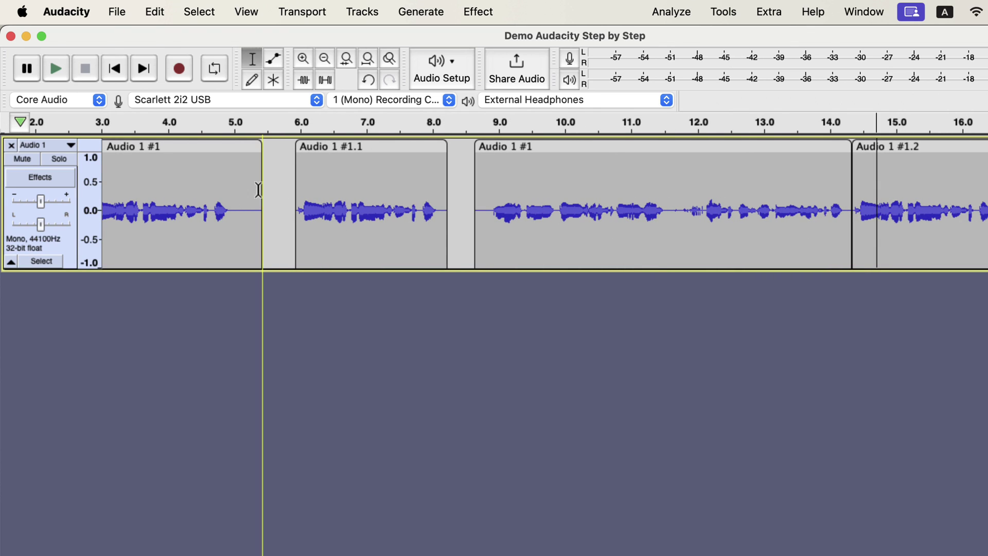
Select across all the clips and gaps and use Join Clips to make one clip
drag(251, 186, 987, 141)
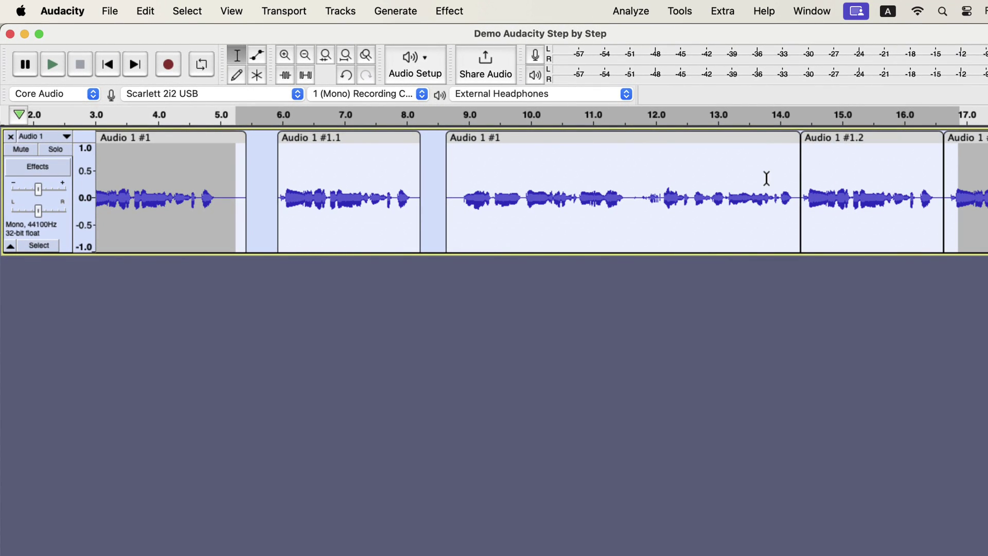
right_click(763, 184)
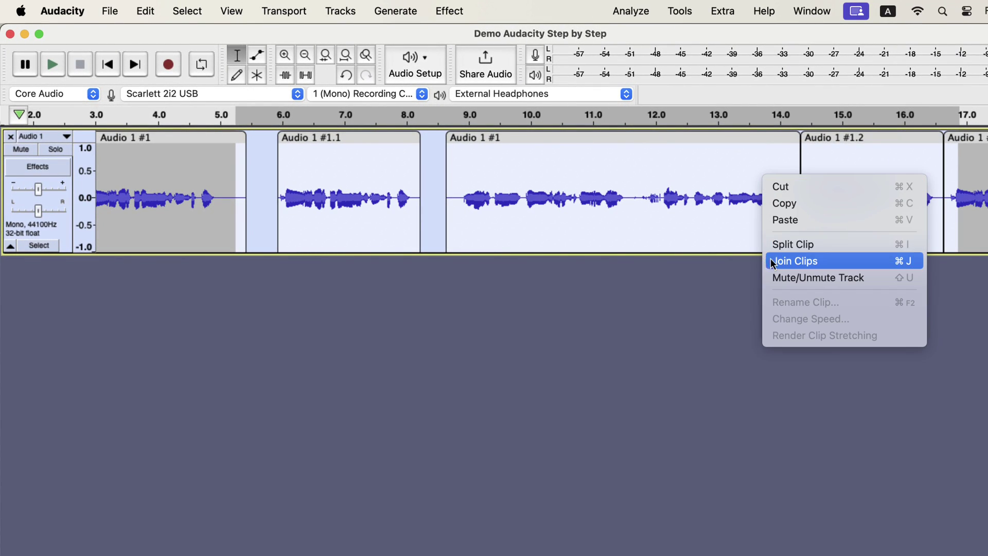
click(834, 262)
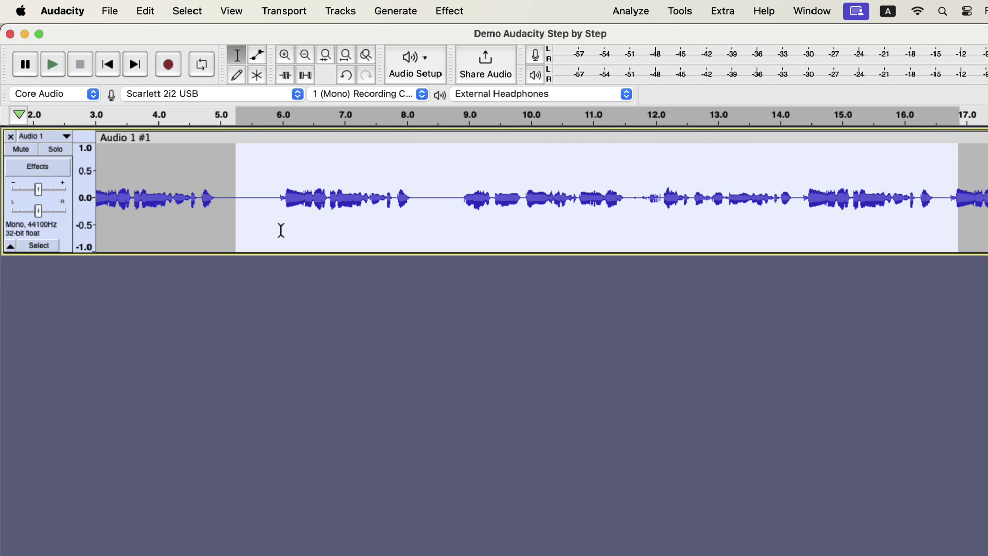
Untick 'Always paste audio as new clips' in Tracks Behaviors preferences and confirm with OK
click(62, 11)
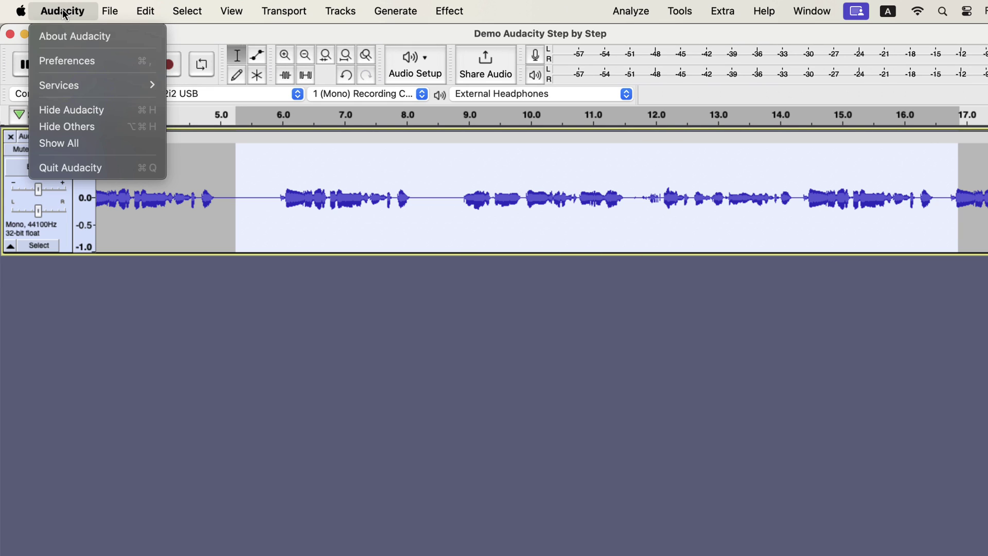
click(66, 62)
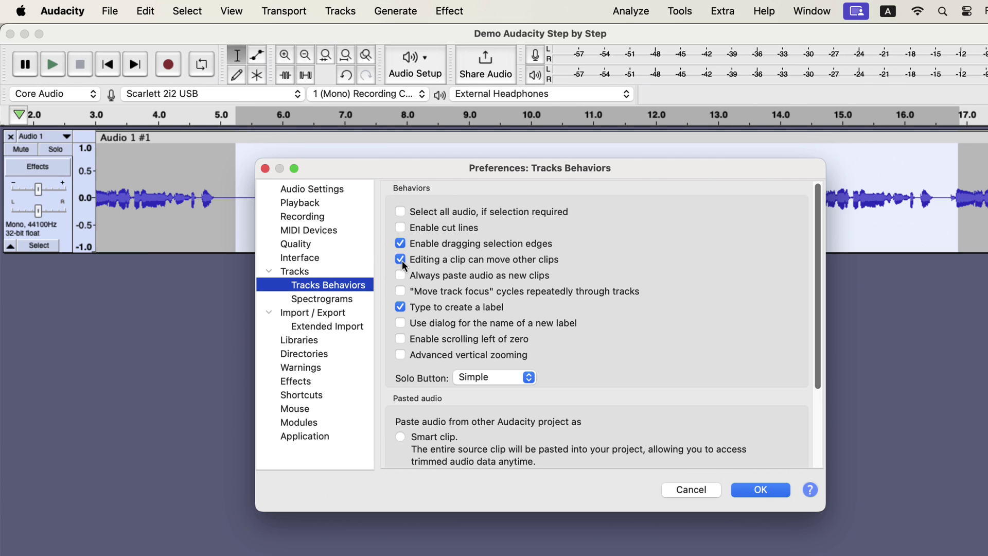
click(758, 490)
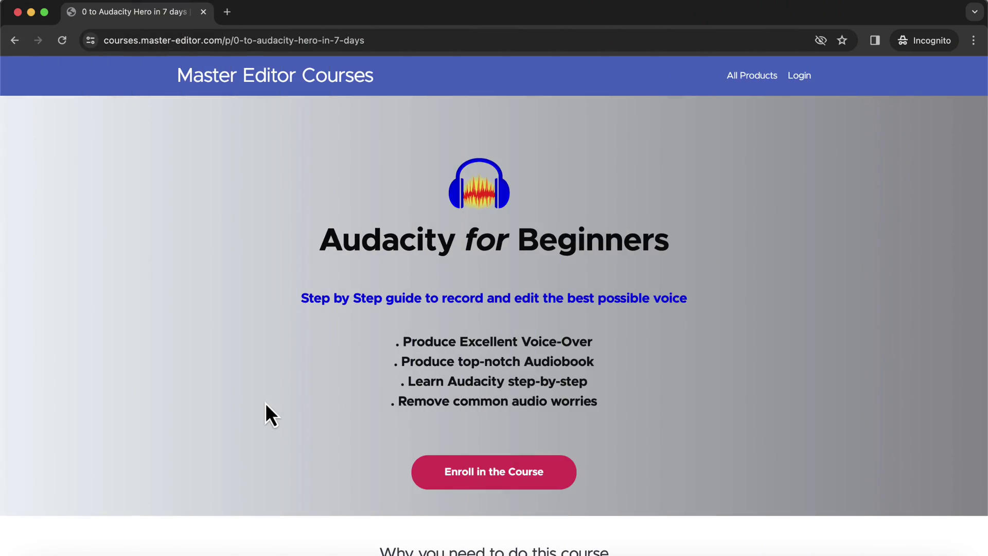
Scroll the course page down to the lesson list and expand it to reveal Multi tracks
scroll(265, 404, down, 10)
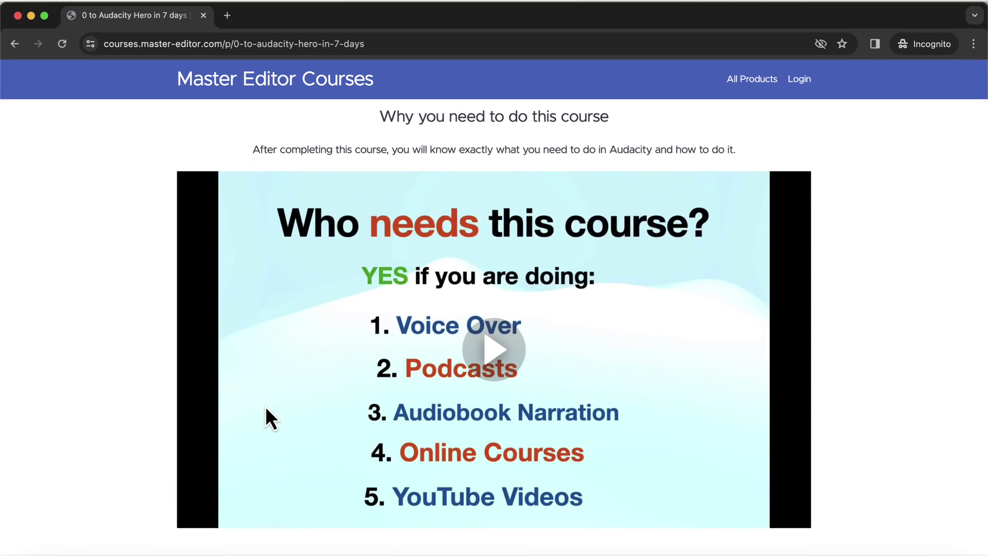
scroll(264, 403, down, 1)
scroll(265, 406, down, 15)
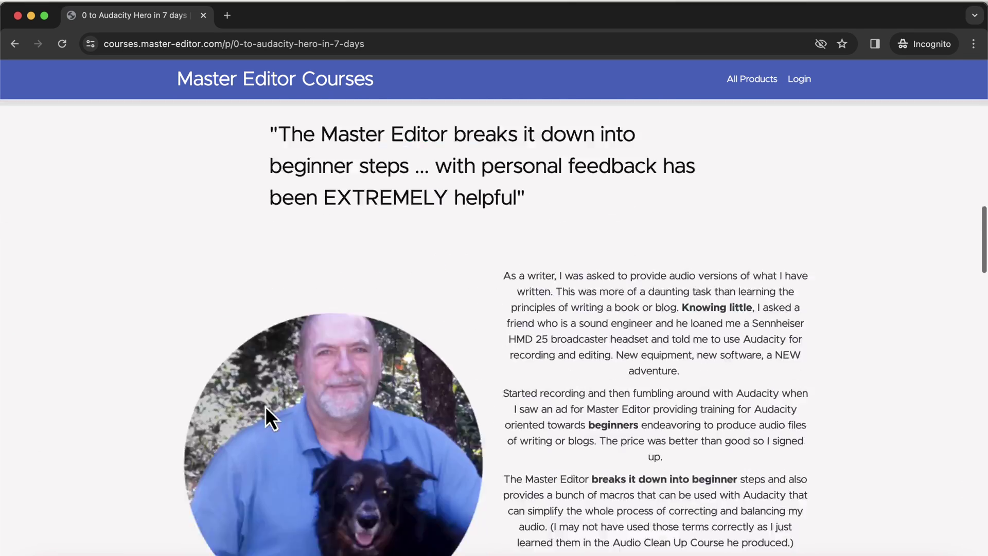
scroll(265, 406, down, 12)
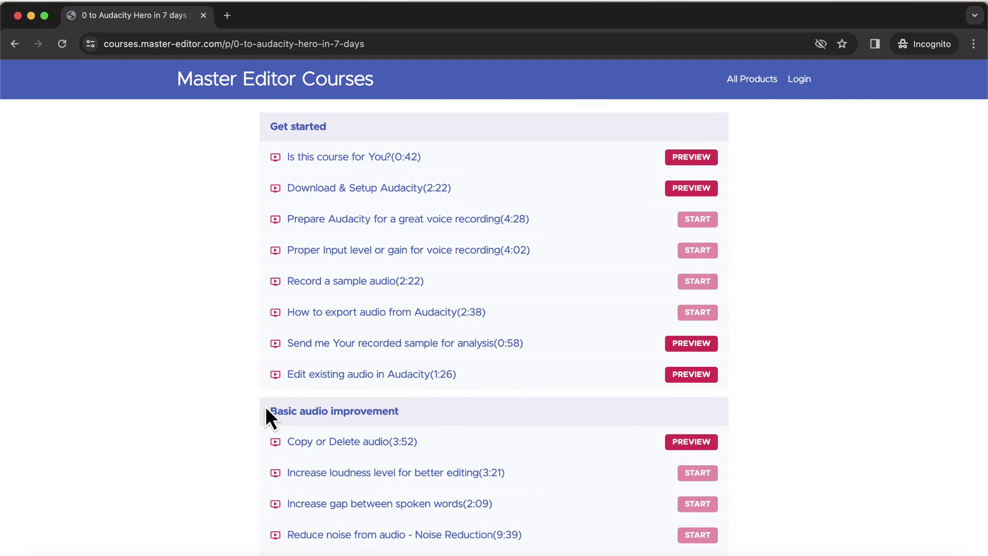
scroll(265, 407, down, 4)
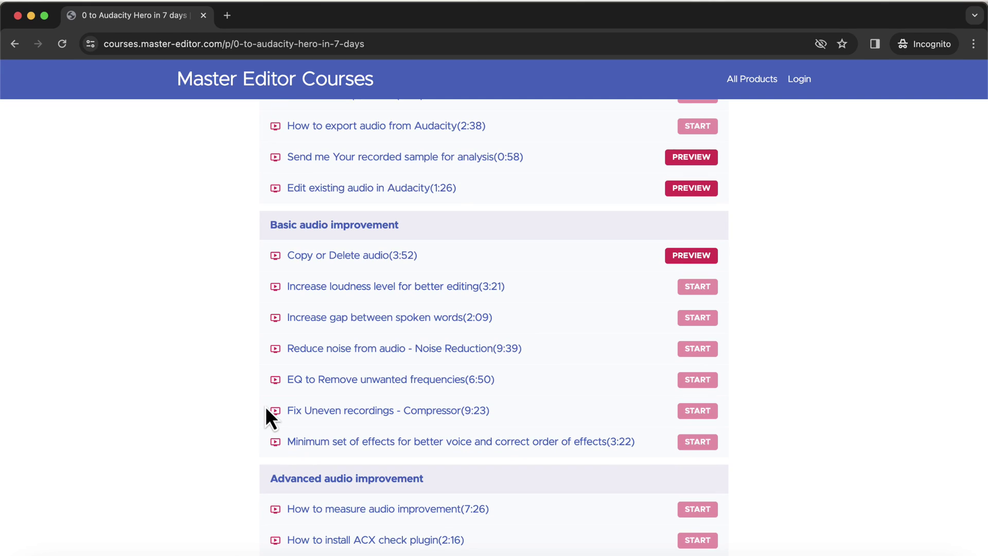
scroll(266, 407, down, 6)
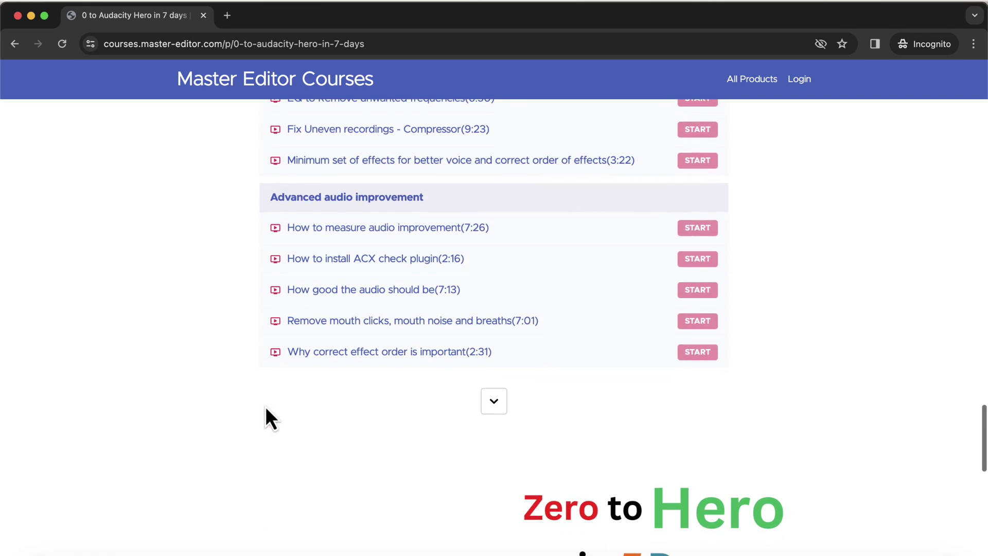
click(495, 402)
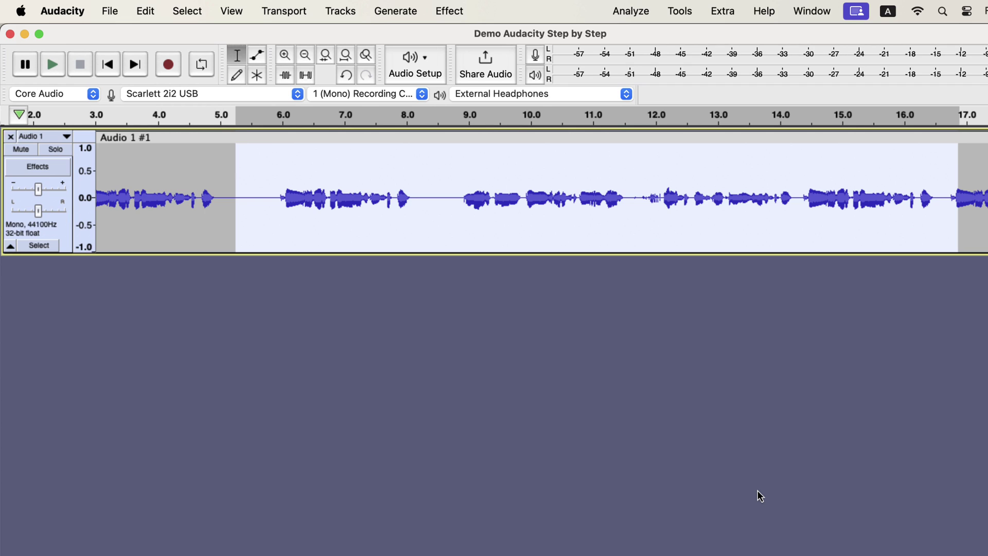
Select the Audio 1 #1 clip, duplicate it with Edit > Duplicate, then close the duplicate track
scroll(202, 171, left, 4)
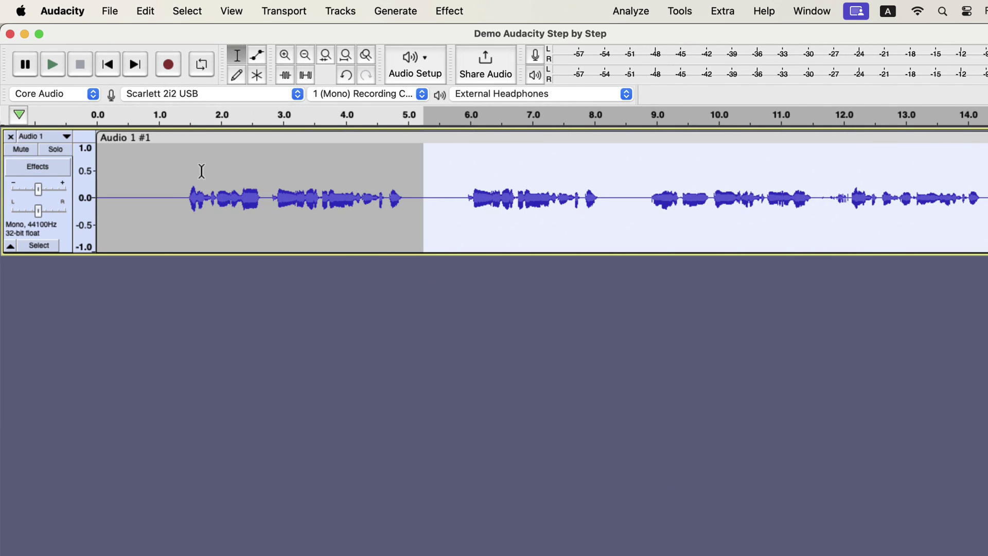
click(202, 171)
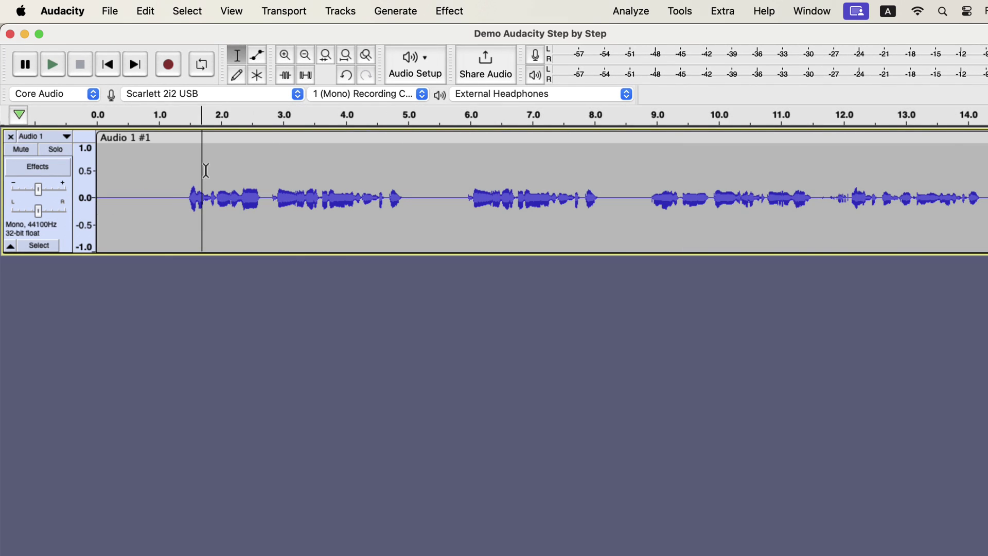
double_click(211, 170)
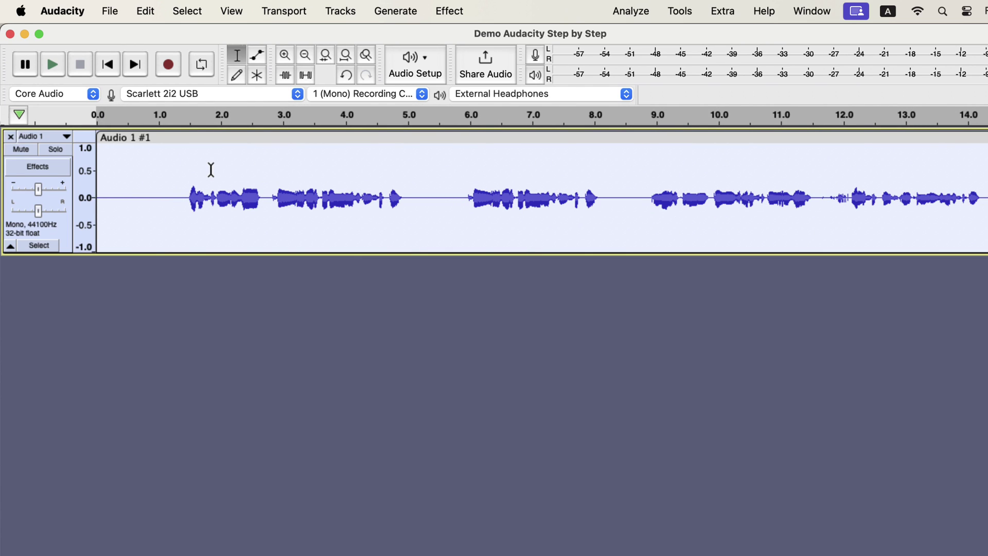
scroll(211, 170, right, 15)
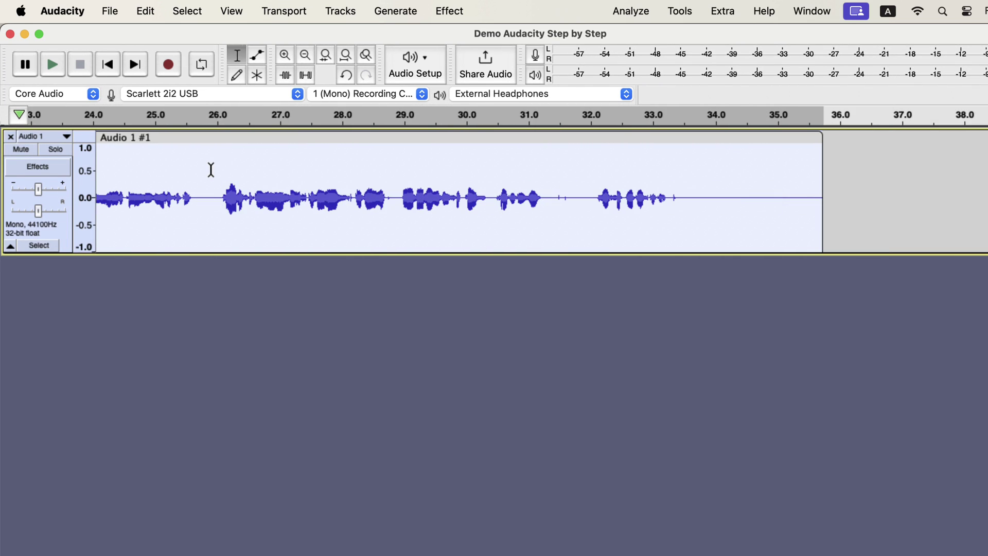
scroll(211, 170, left, 15)
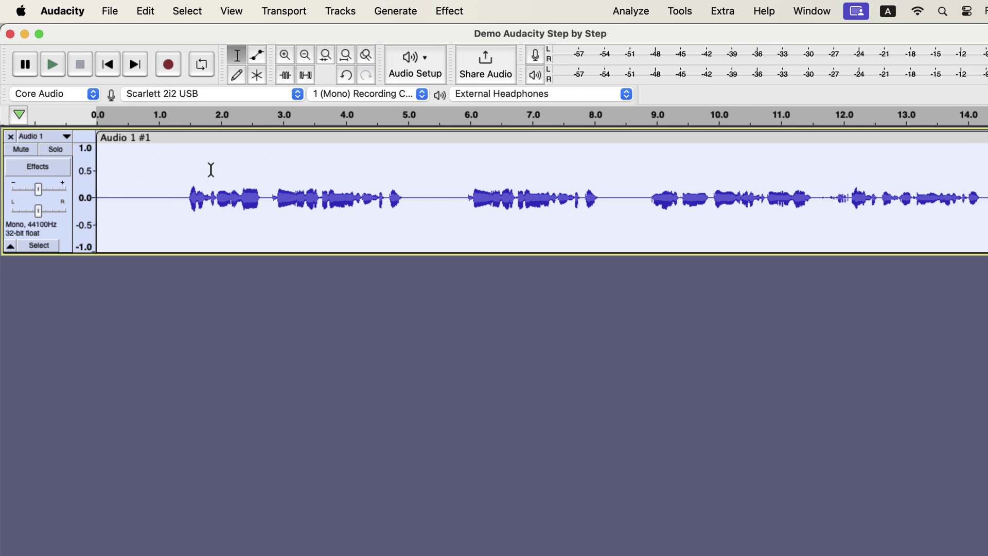
click(148, 12)
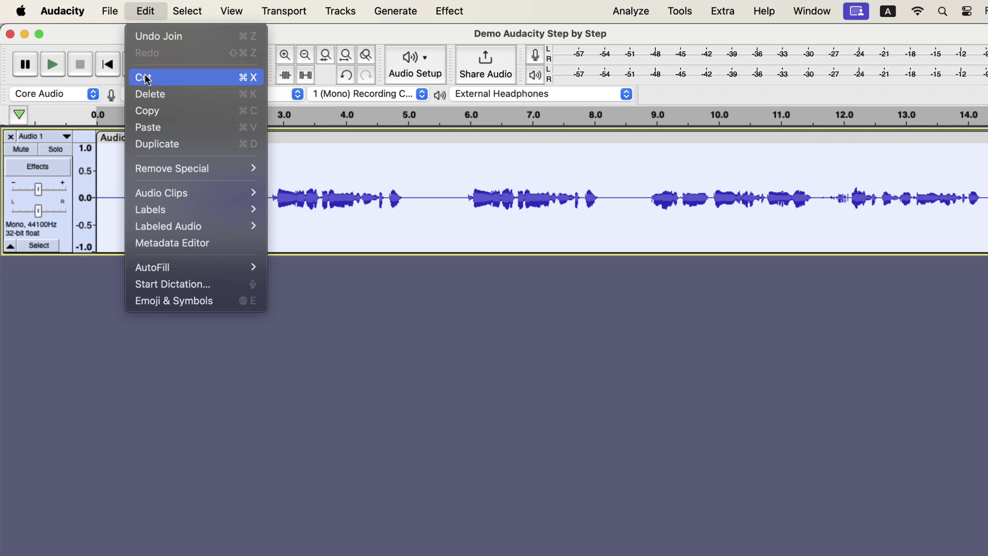
click(239, 145)
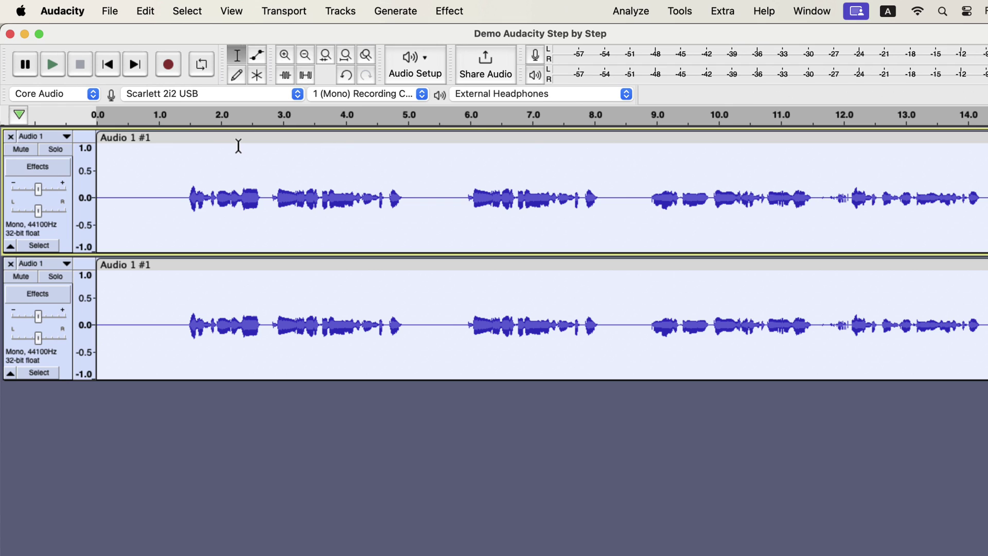
click(163, 289)
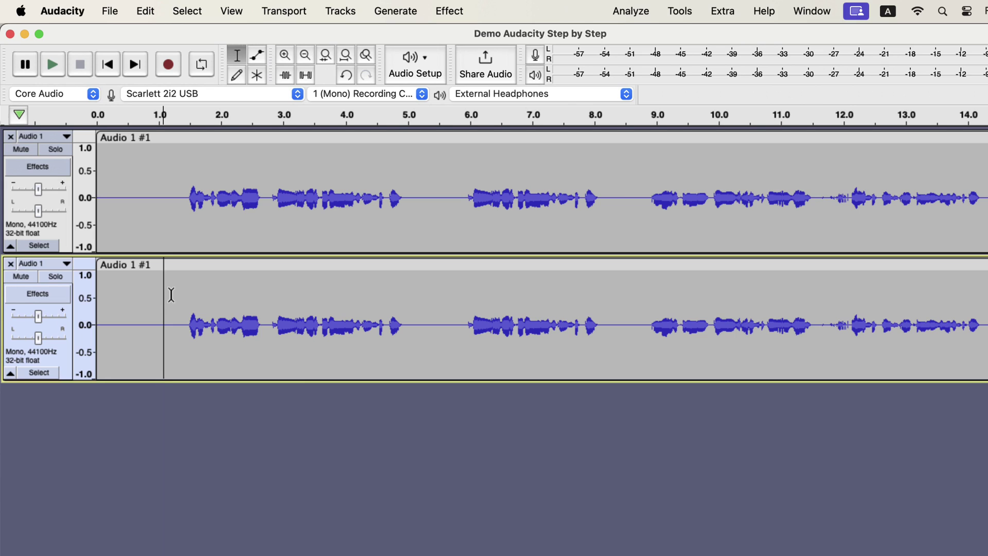
click(10, 265)
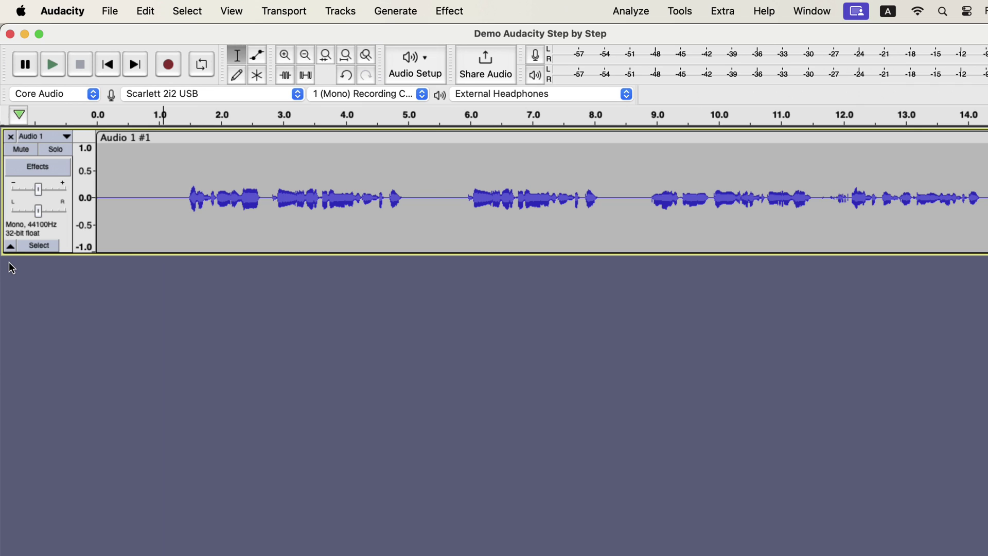
Split the clip at 5.3 s and move the second clip right to open a gap
click(426, 181)
right_click(427, 185)
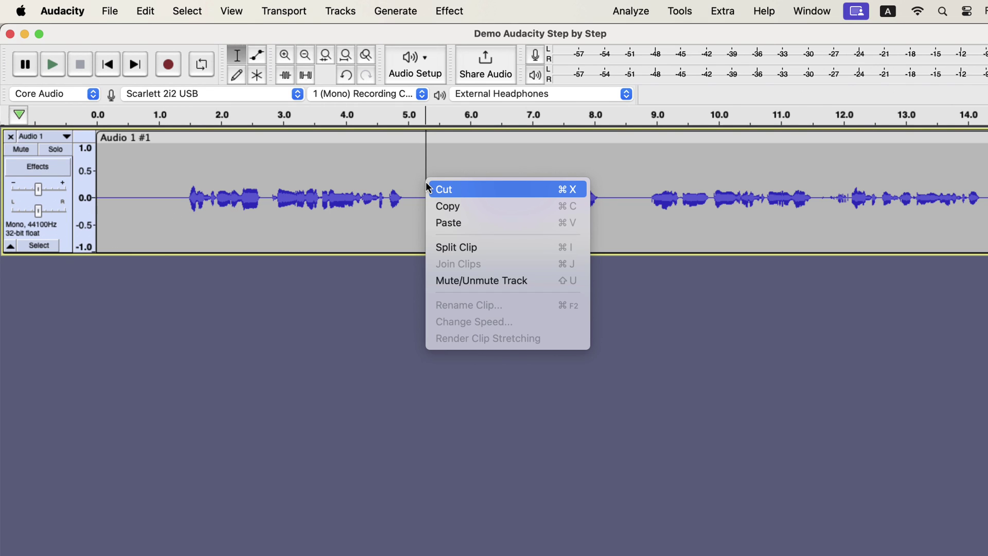
click(507, 245)
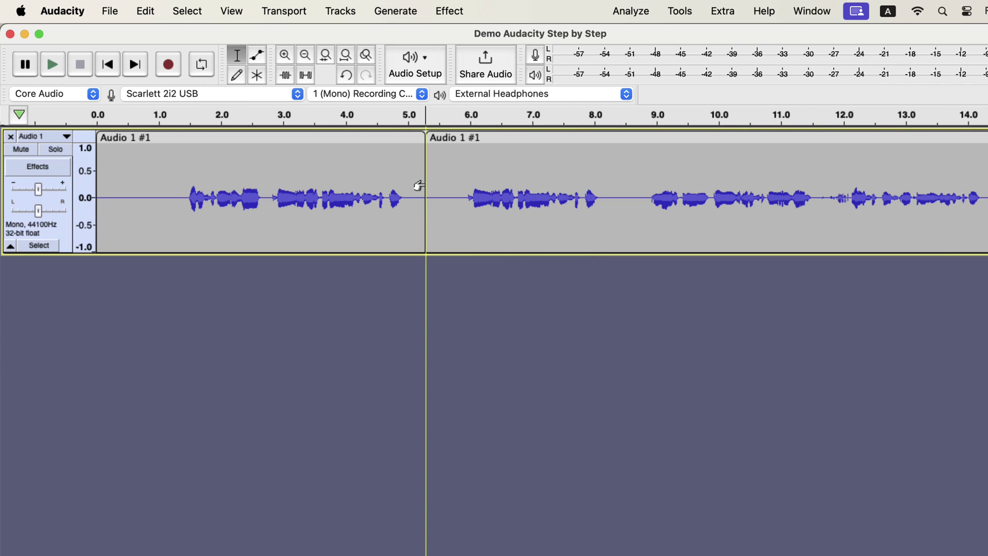
drag(467, 138, 490, 141)
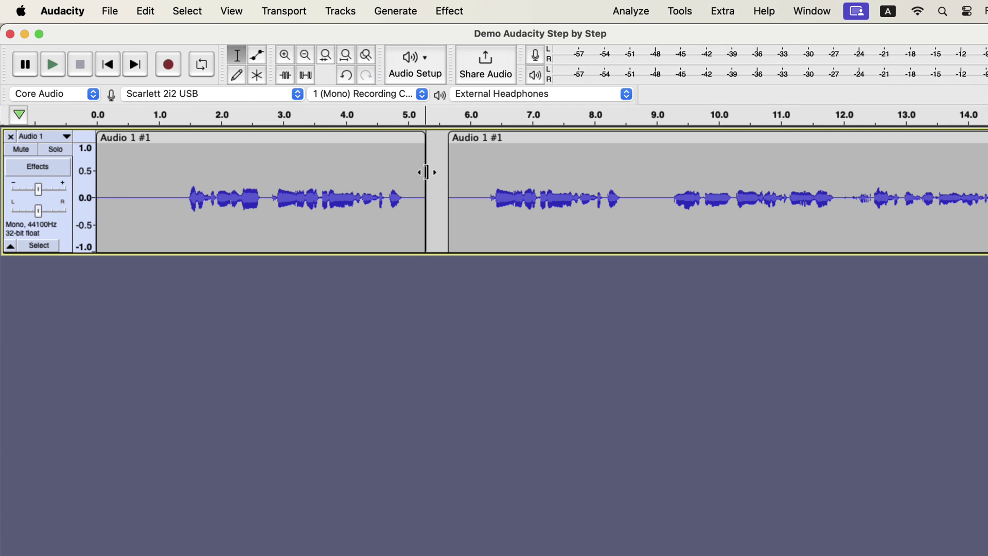
Trim the first clip's start to about 0.2 s and set its end near 5.0 s
drag(426, 172, 311, 167)
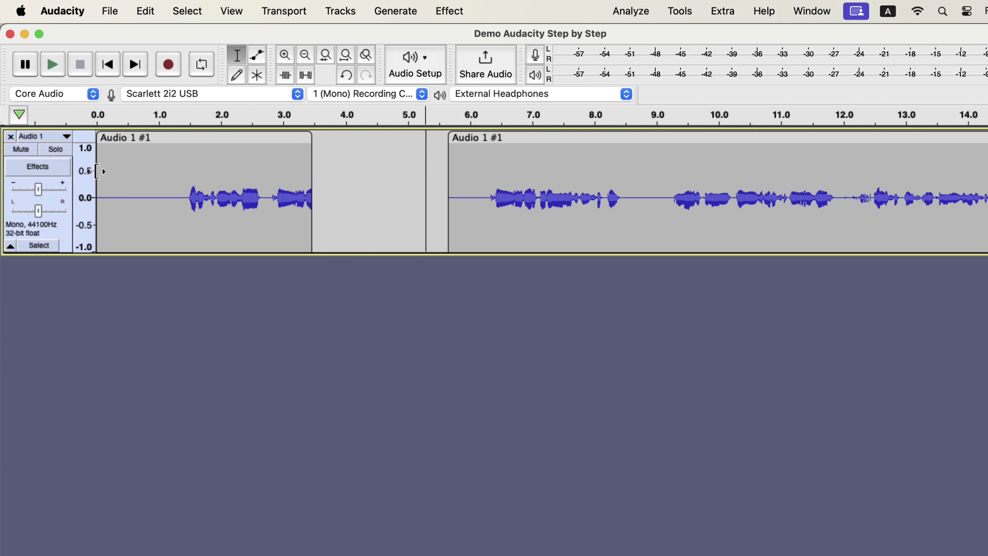
mouse_move(97, 172)
mouse_down()
mouse_move(243, 171)
mouse_move(112, 171)
mouse_up()
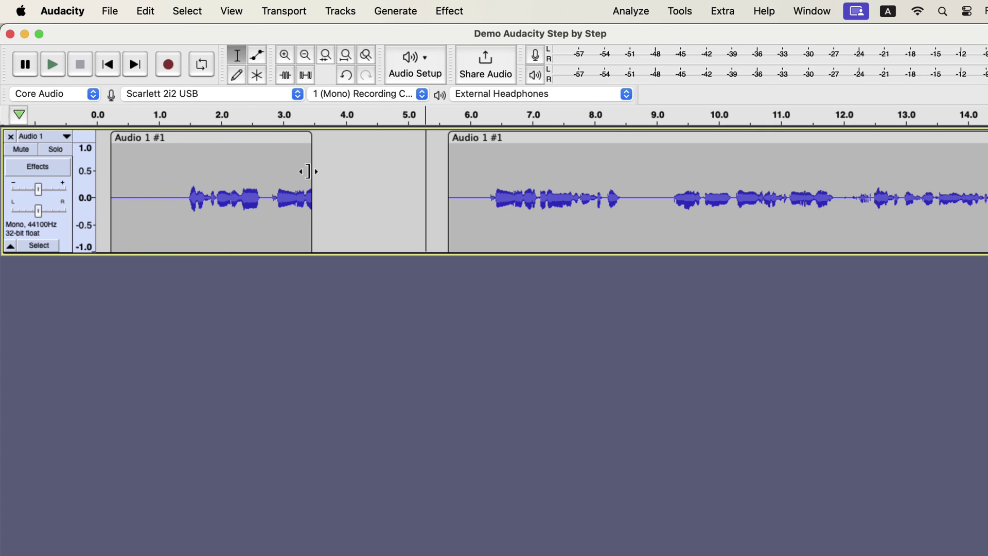
drag(308, 172, 443, 200)
Play the gap and the 0.5–1.0 s opening, then select the audio from 3.0 to 4.0 s
key(space)
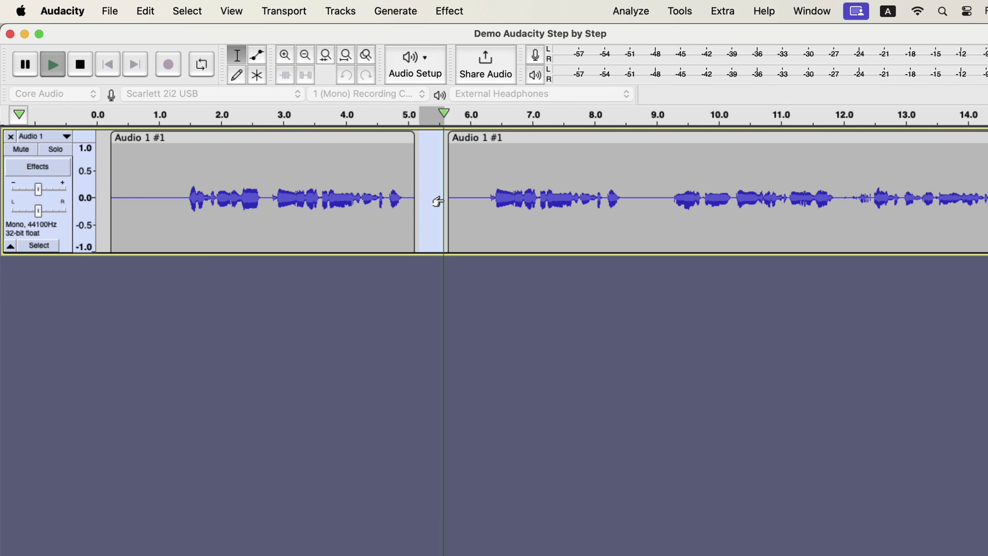
key(space)
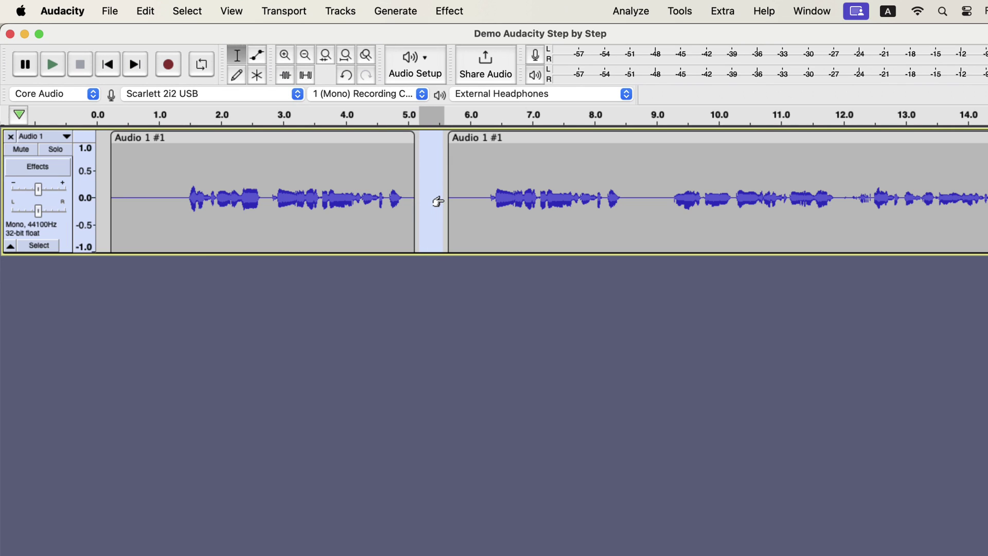
drag(128, 186, 157, 196)
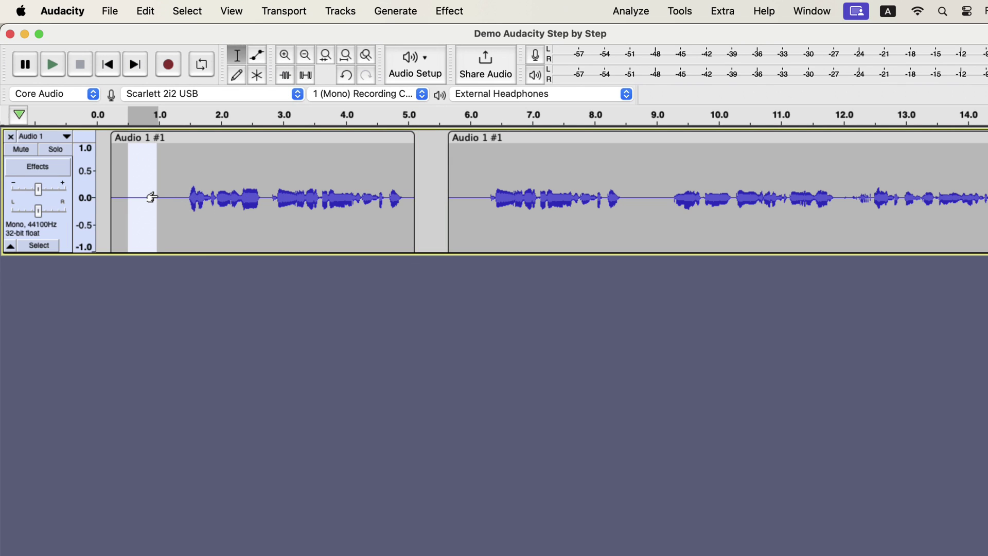
key(space)
drag(273, 200, 352, 212)
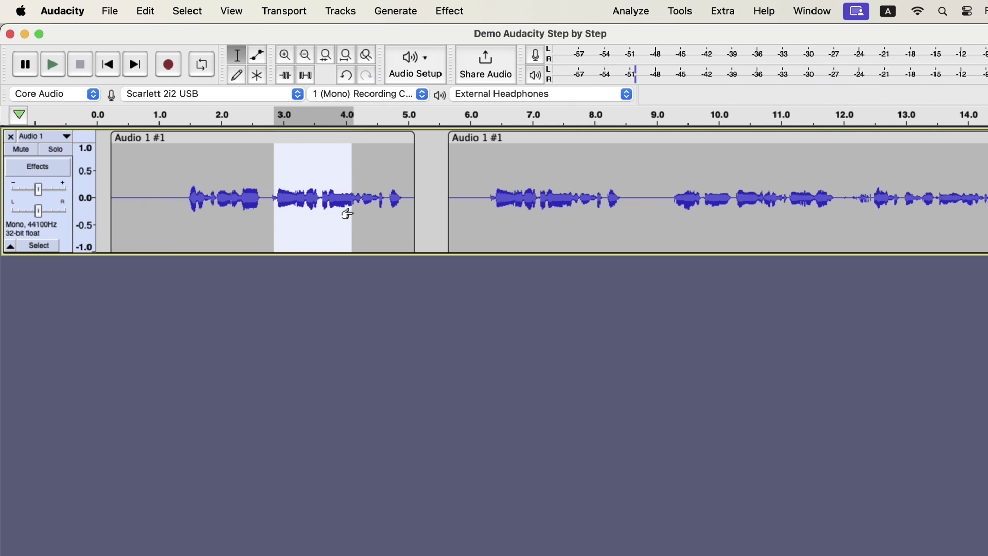
click(305, 76)
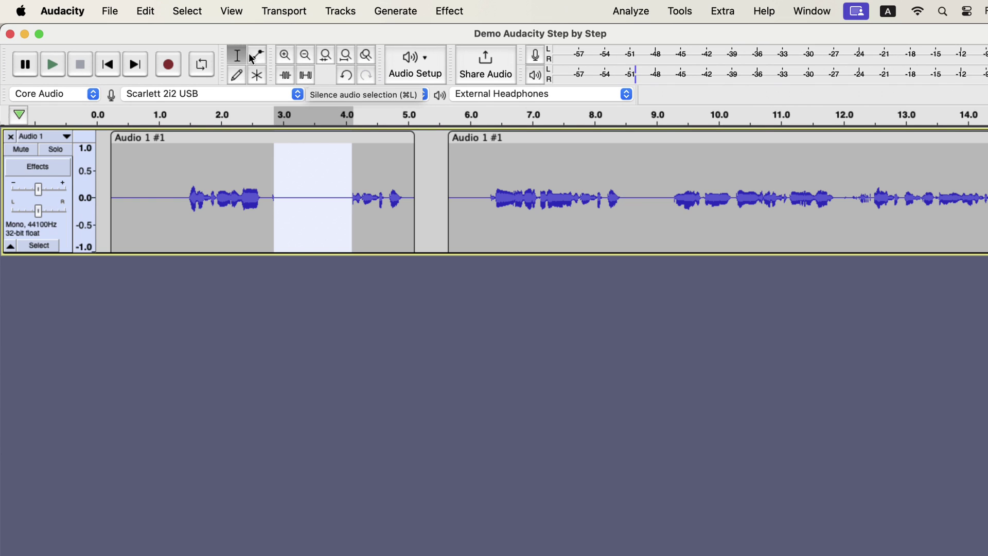
click(146, 13)
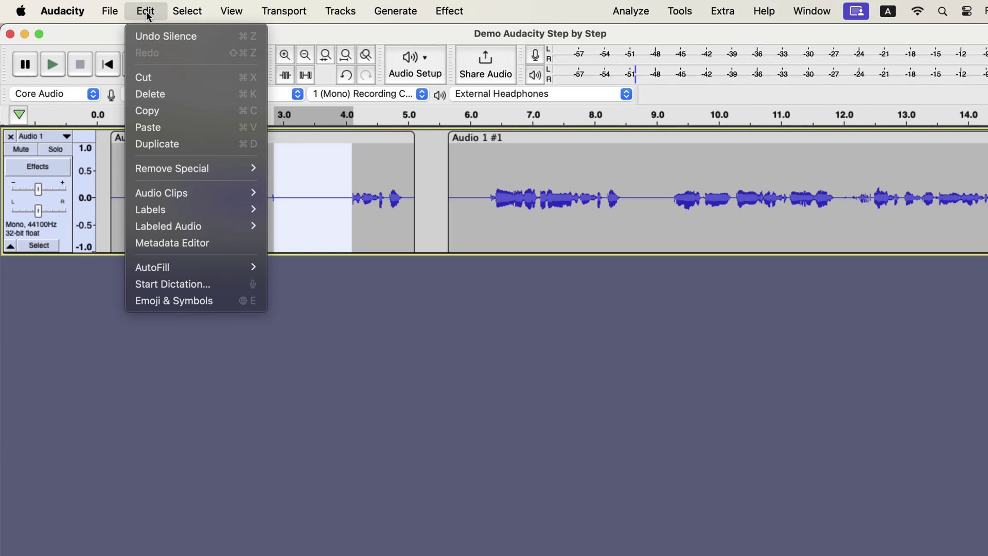
click(241, 40)
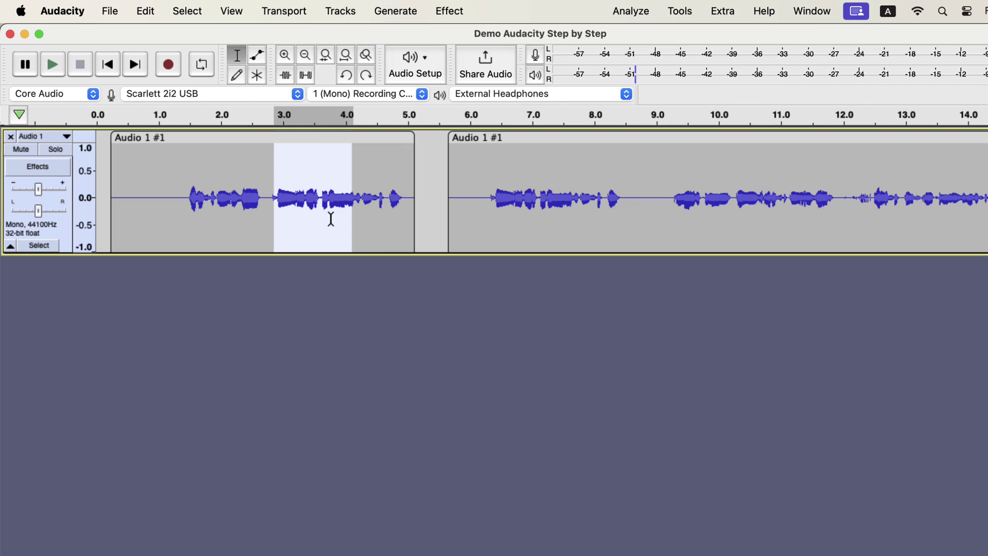
Open the History window from the View menu and move it aside to show the waveform
click(233, 10)
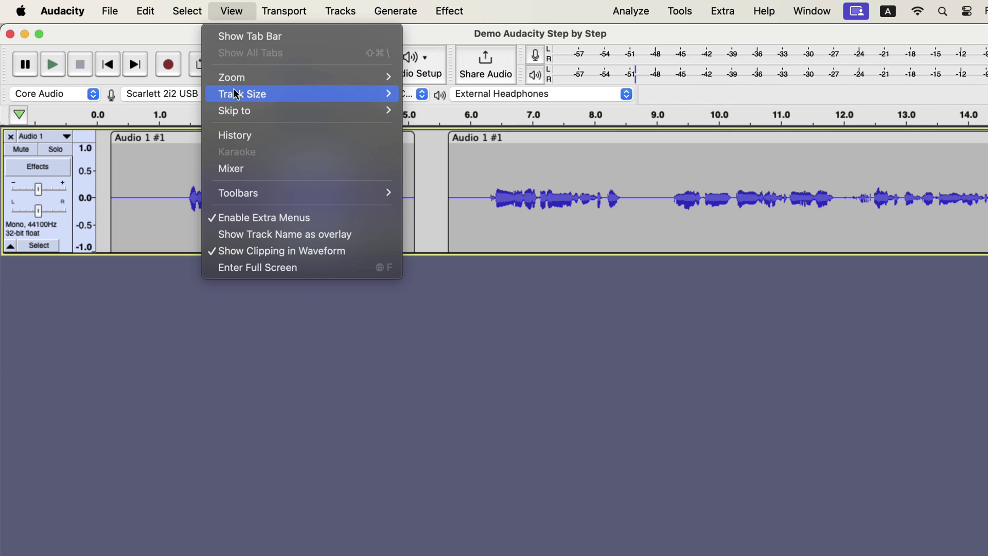
click(288, 136)
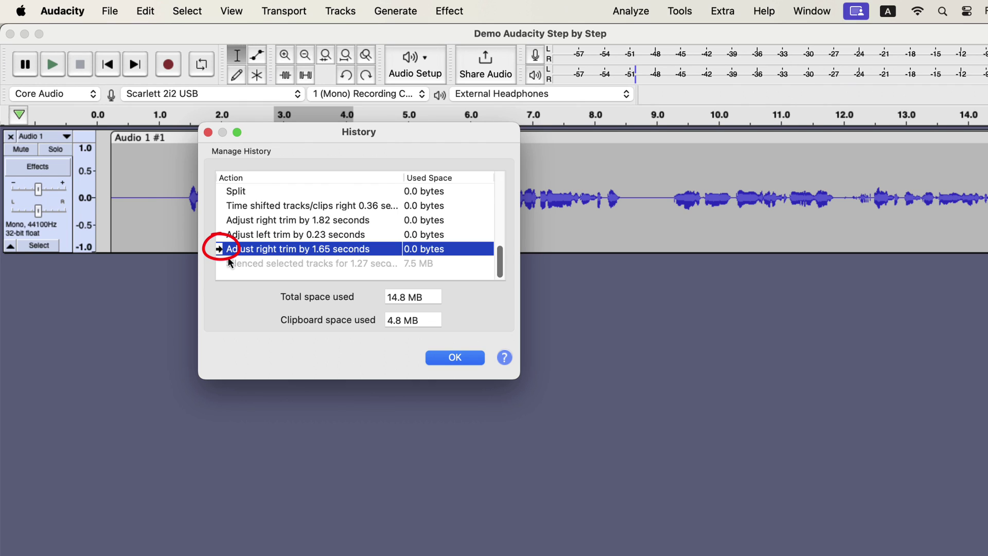
drag(277, 130, 447, 132)
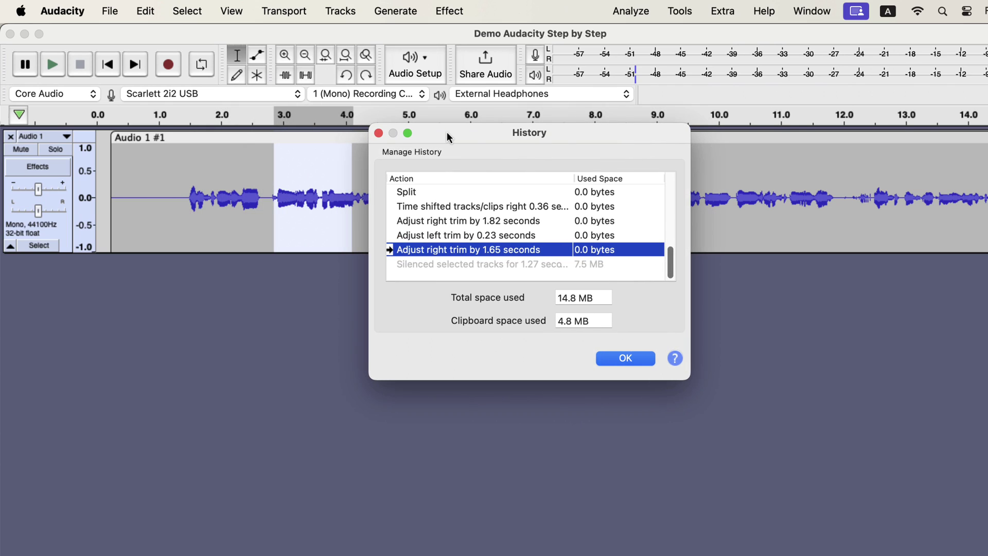
Revert through the silence, 1.65 s right trim, 0.23 s left trim, 1.82 s right trim, and 0.36 s time-shift states
click(434, 265)
click(434, 250)
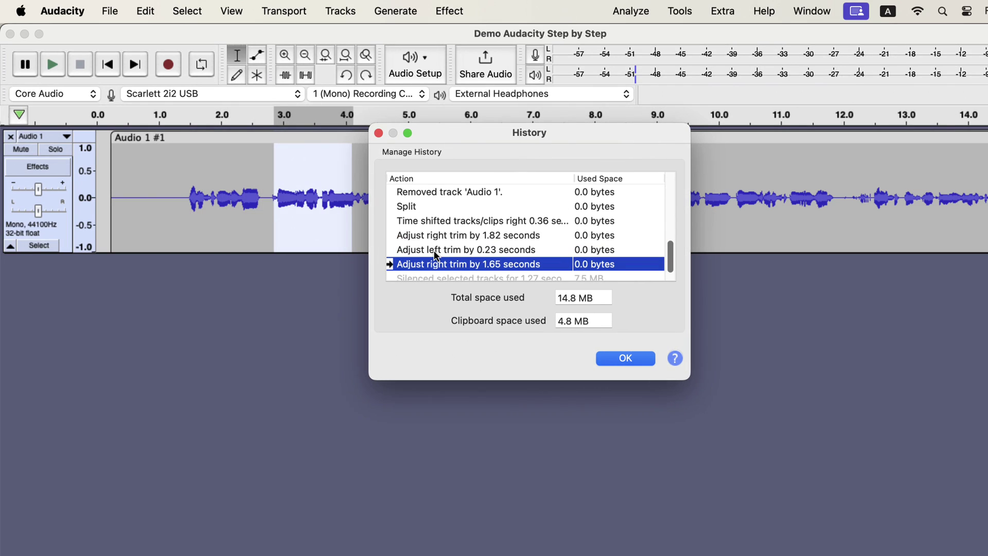
click(435, 248)
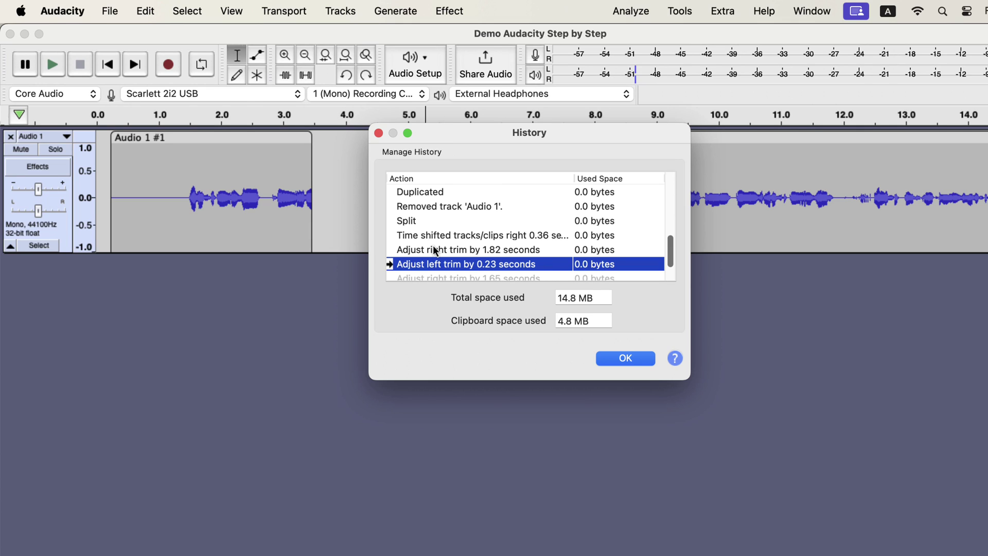
click(434, 250)
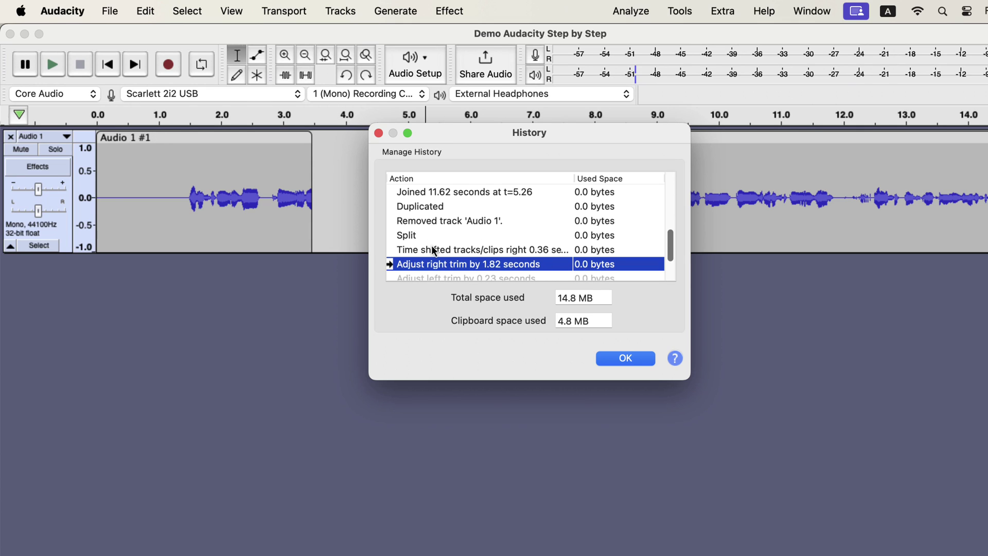
click(434, 250)
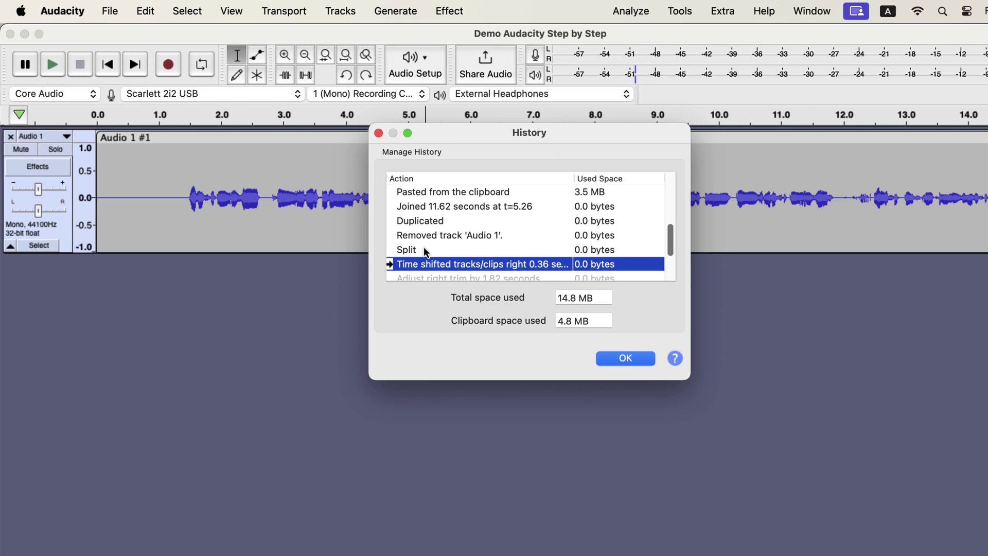
Revert past the split to the duplicated-track state, then restore the latest 1.65-second right trim
drag(449, 133, 390, 261)
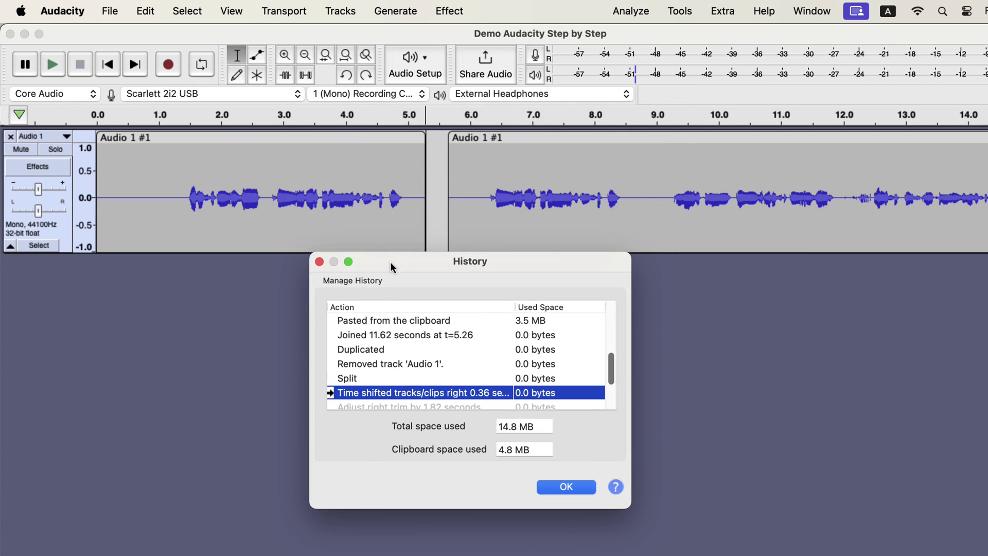
click(352, 380)
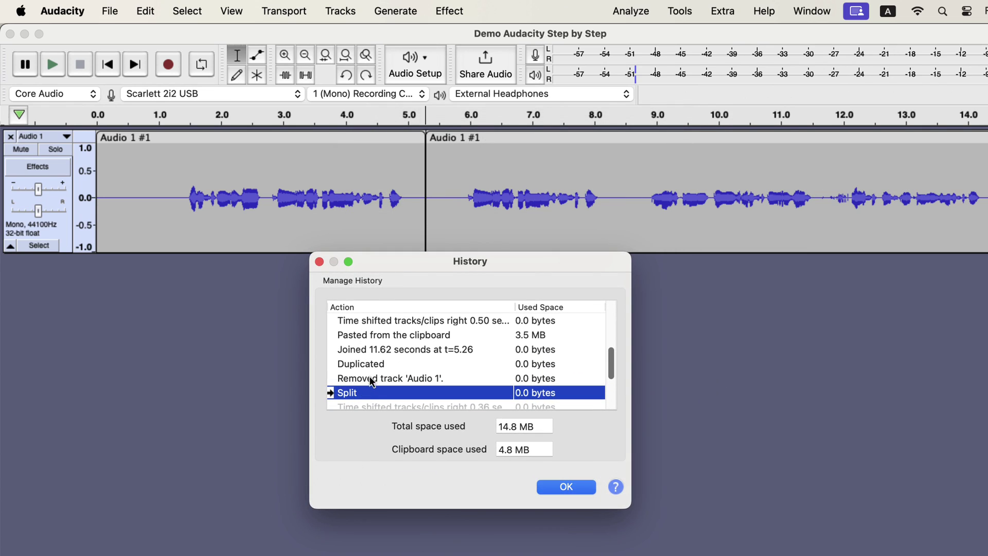
click(371, 380)
click(372, 380)
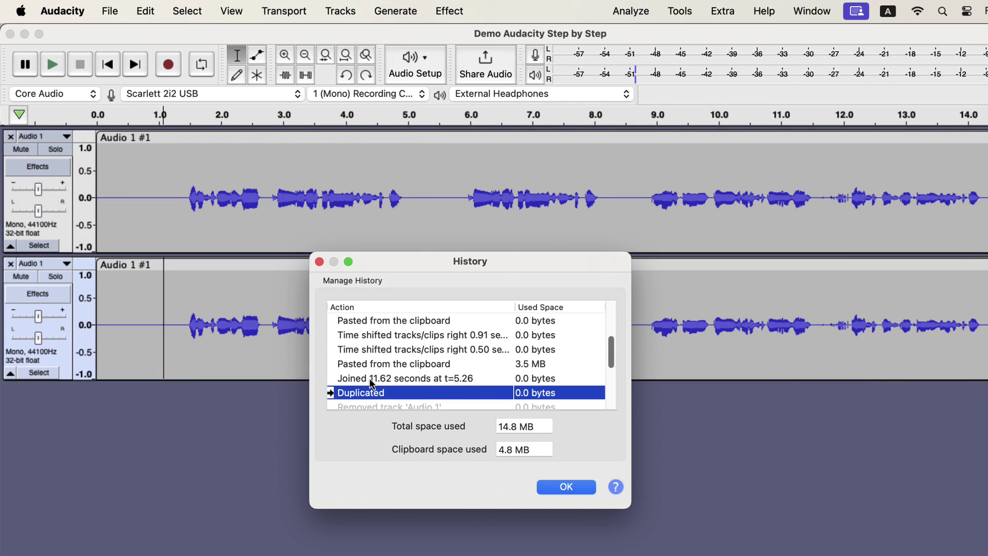
scroll(372, 383, down, 5)
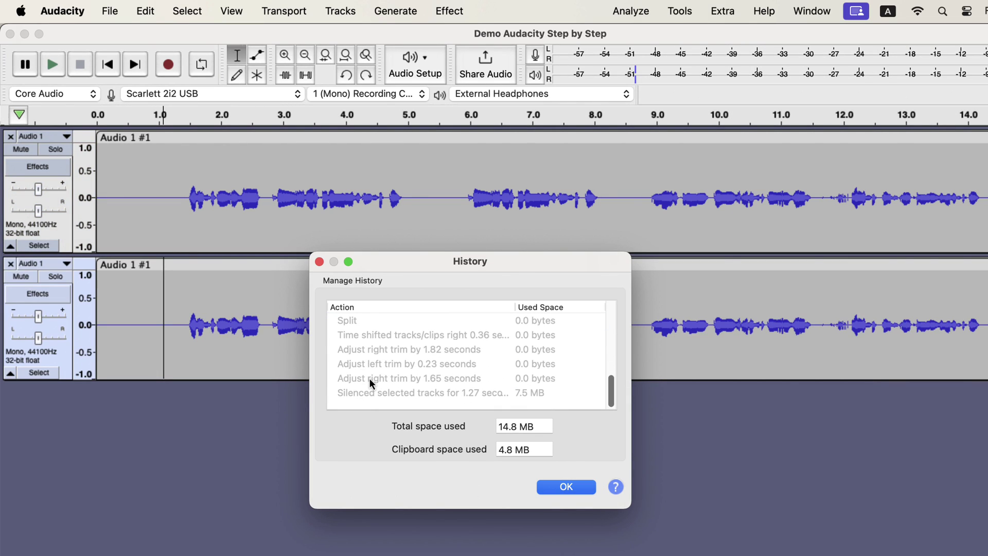
click(371, 380)
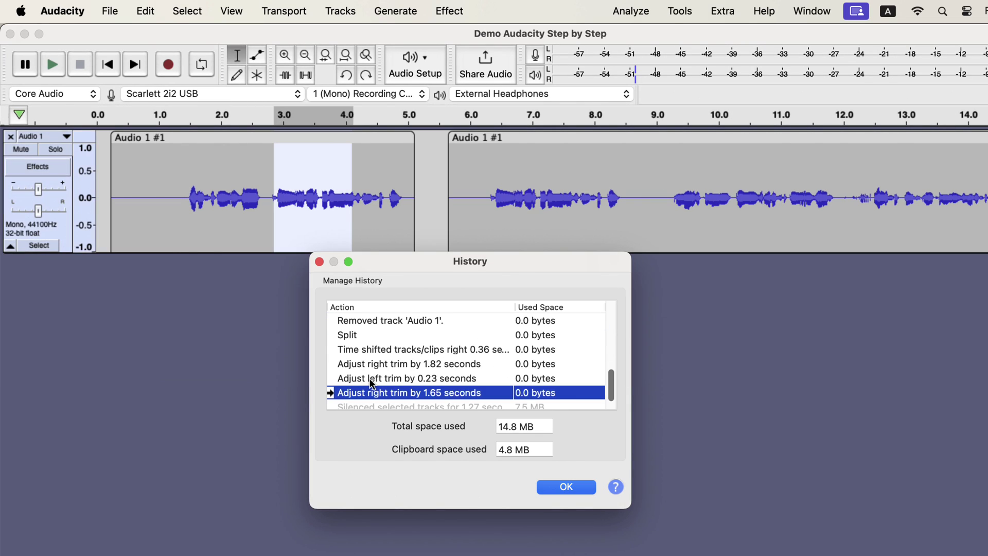